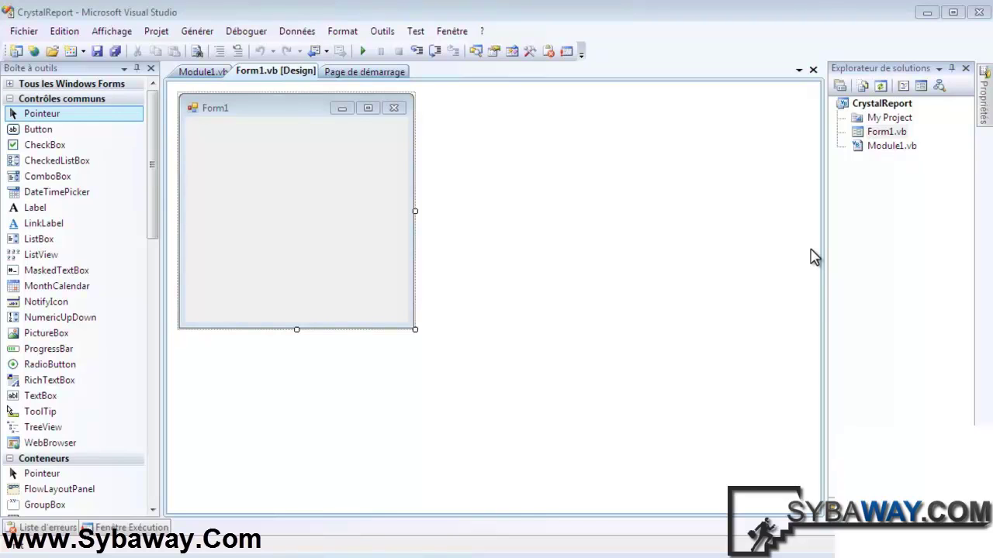
left_click(248, 160)
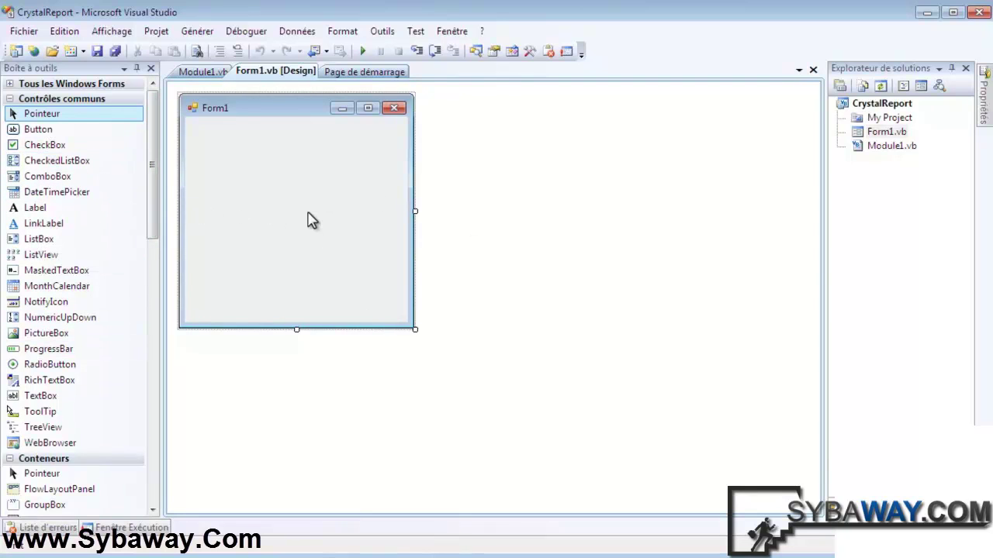
left_click(385, 191)
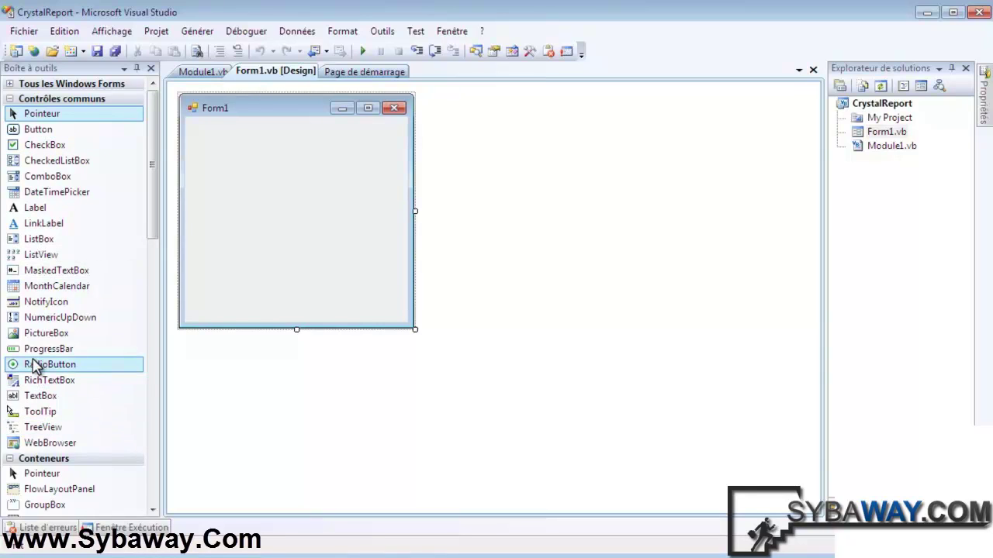
left_click(81, 248)
left_click(263, 231)
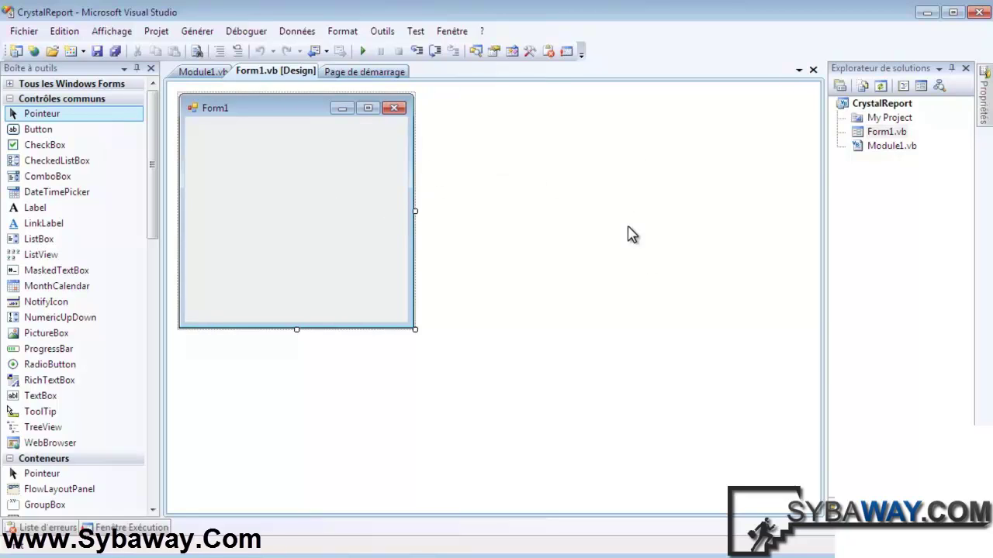
left_click(284, 152)
left_click(323, 218)
Step: Start adding a new item to the CrystalReport project and show the templates of the Reporting category
left_click(882, 105)
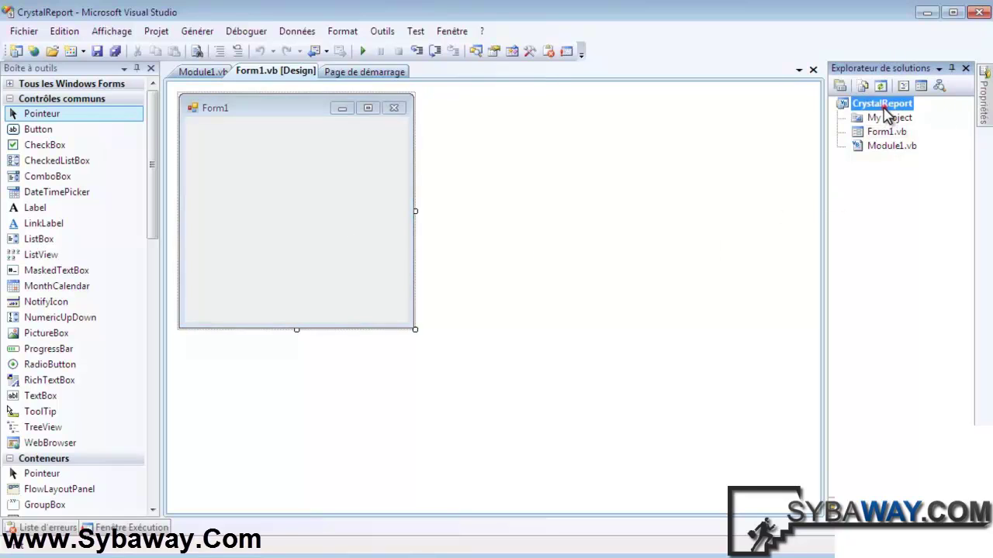
right_click(857, 103)
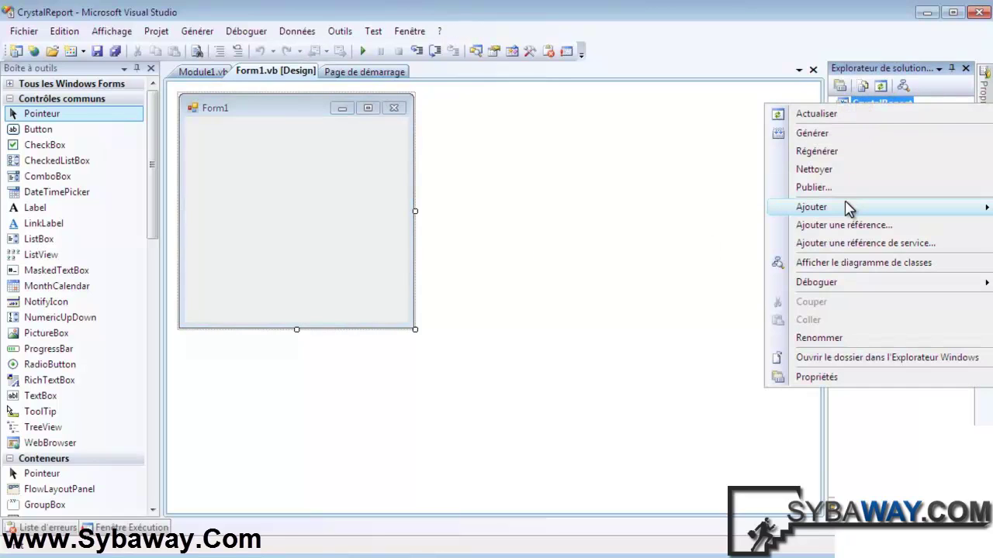
mouse_move(847, 208)
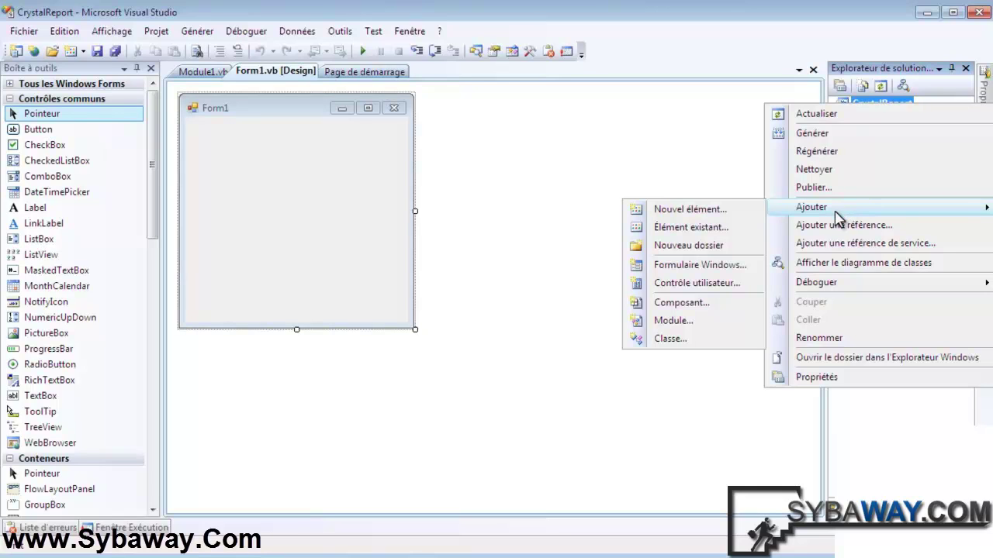
left_click(678, 214)
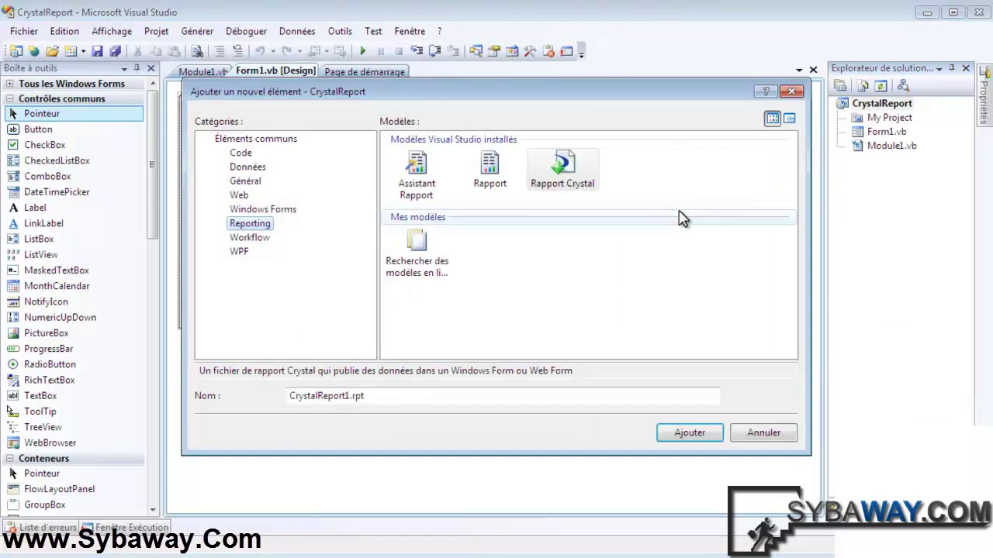
left_click(241, 152)
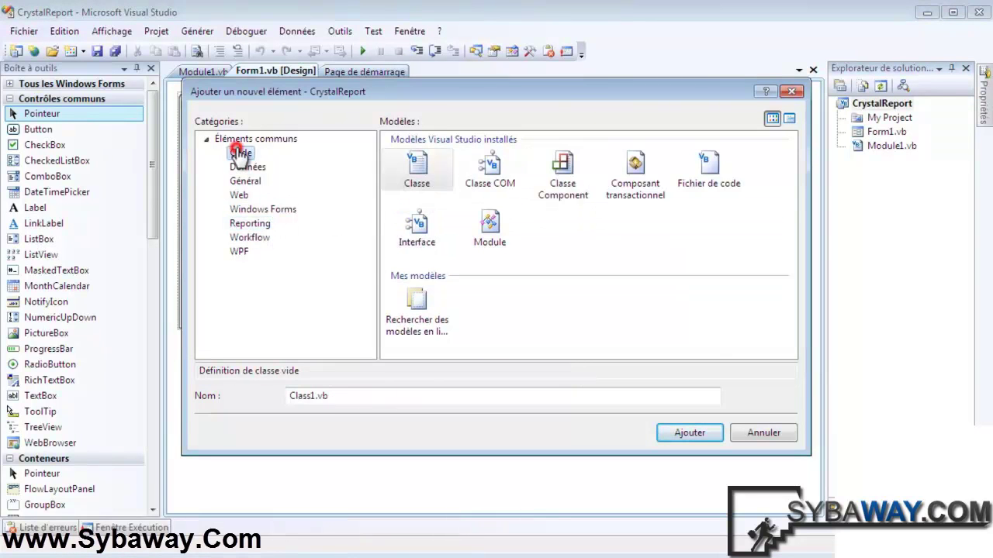
left_click(247, 166)
left_click(256, 208)
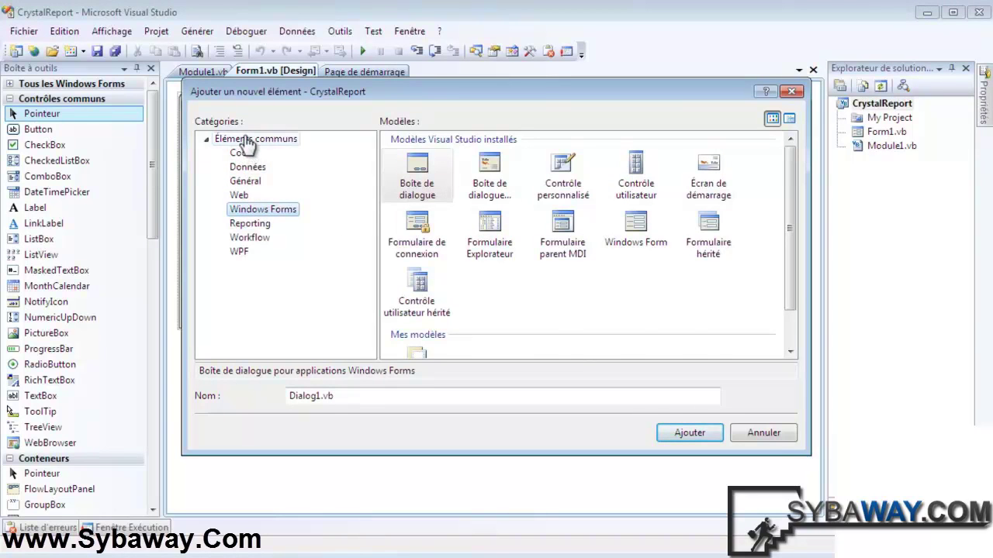
left_click(244, 144)
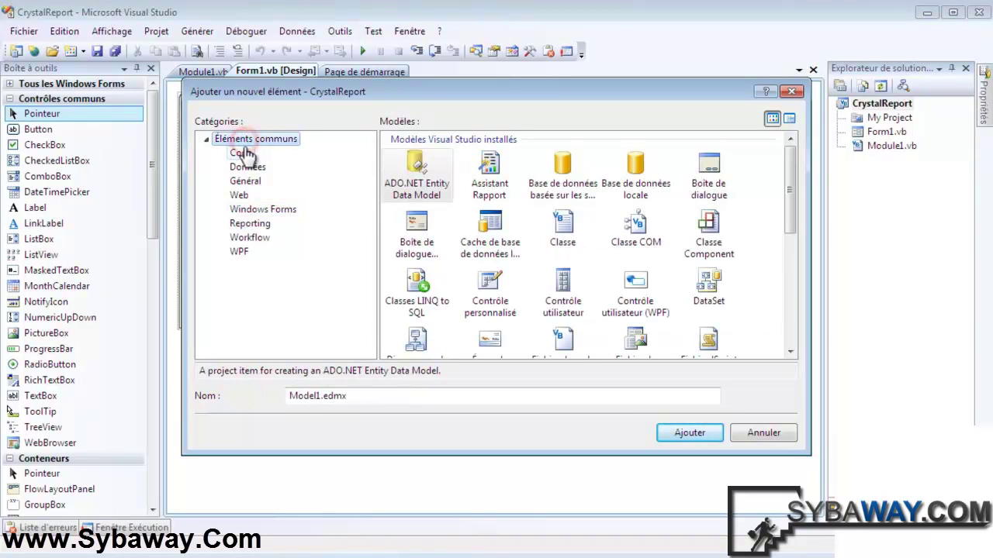
left_click(242, 152)
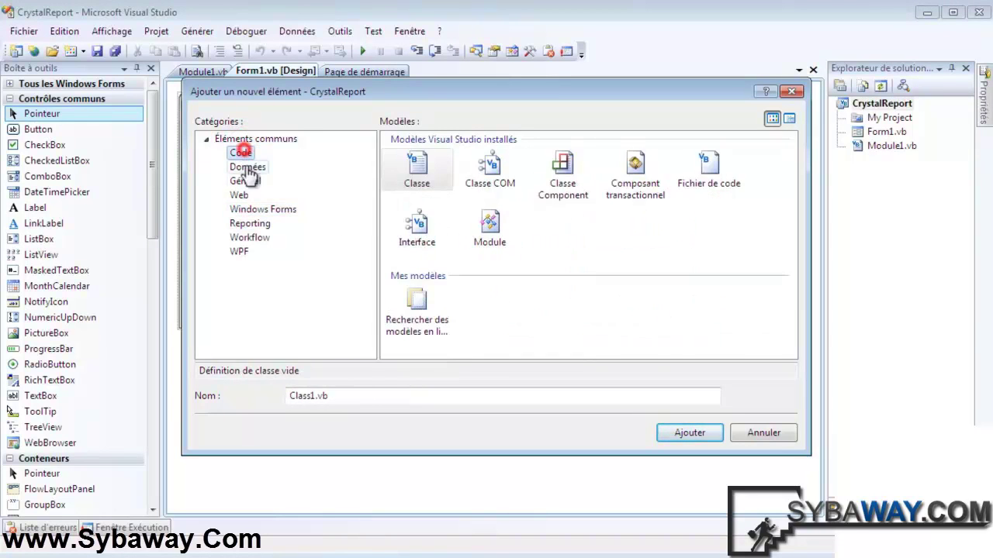
left_click(249, 224)
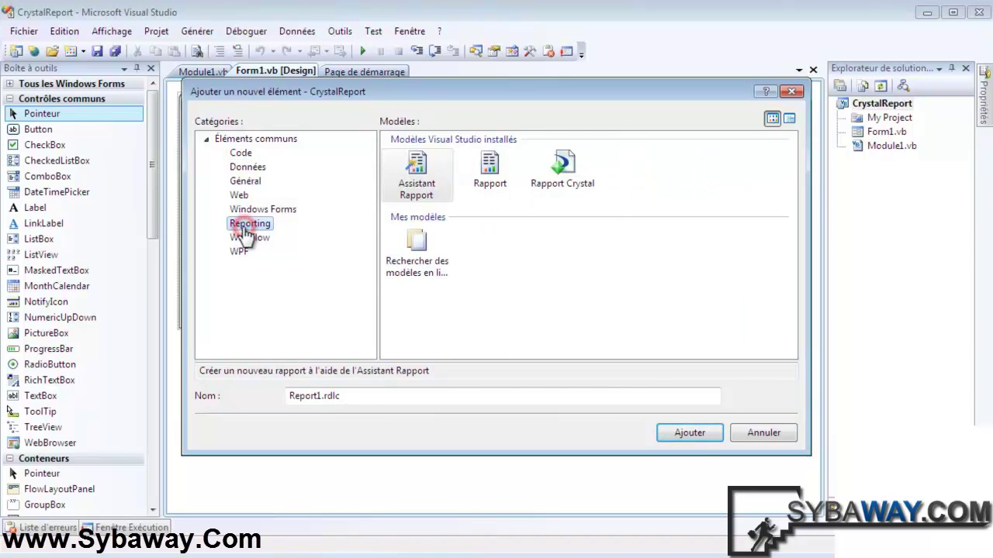
Step: Add a Rapport Crystal item named "E1 - Afficher la liste des stagiaires" to the project
left_click(562, 174)
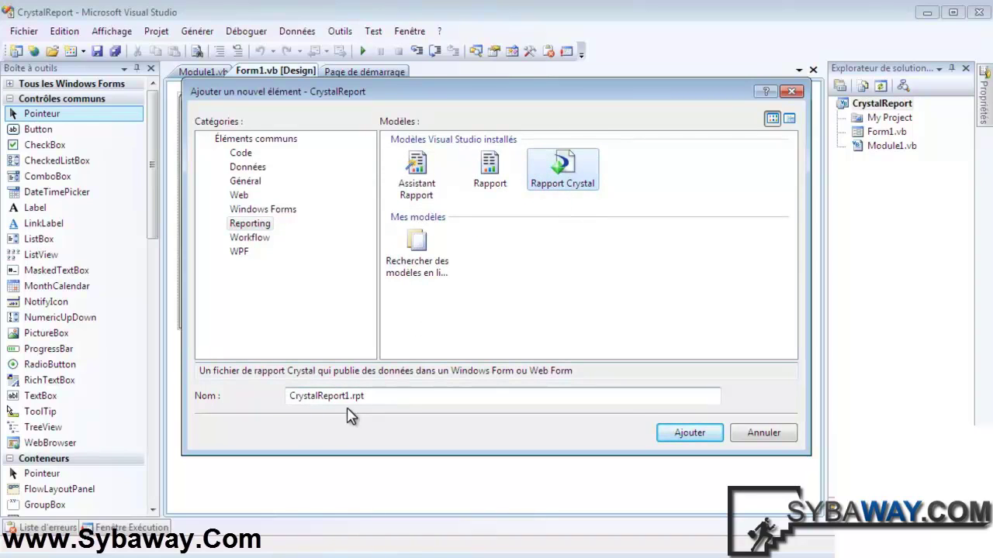
double_click(390, 392)
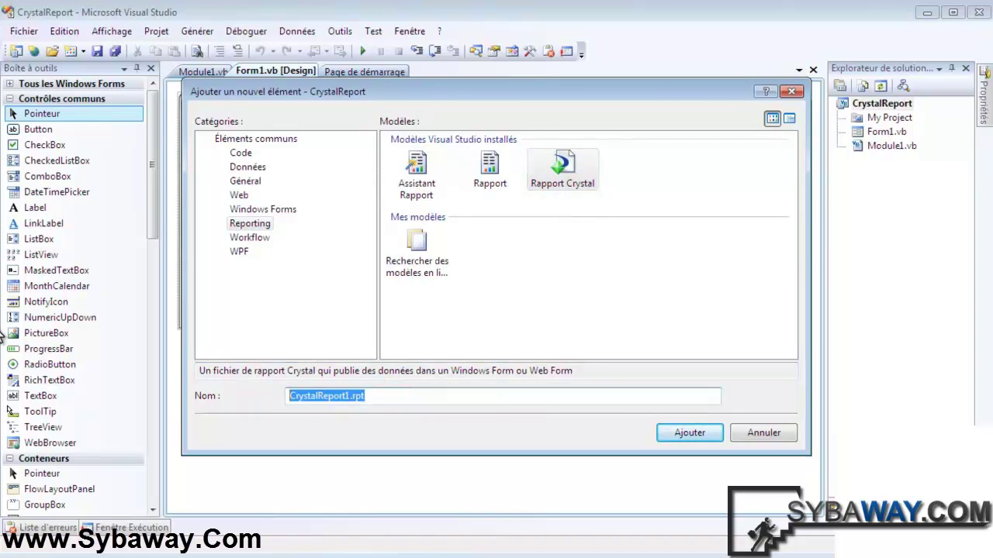
type("E1")
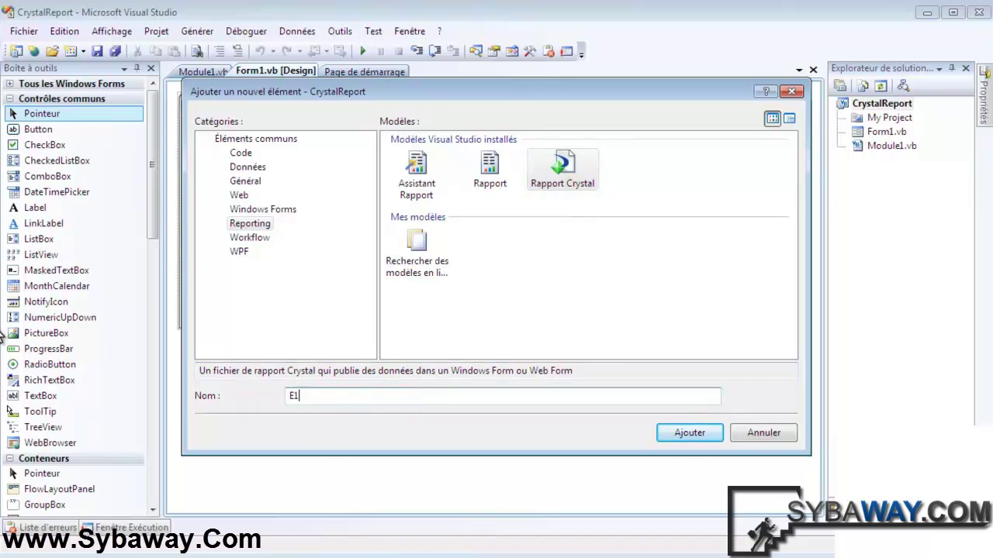
type(" - Afficher la liste de")
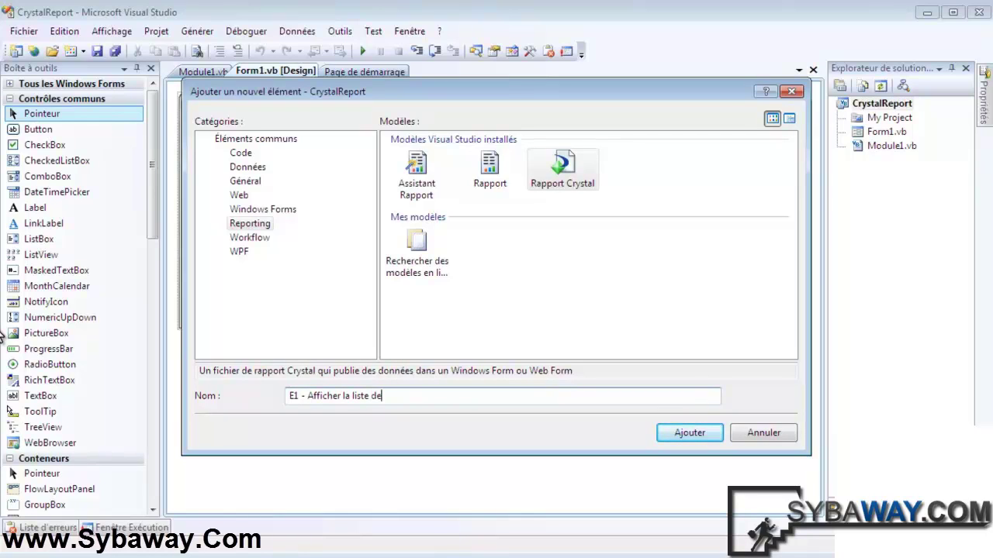
type("s stagiaires")
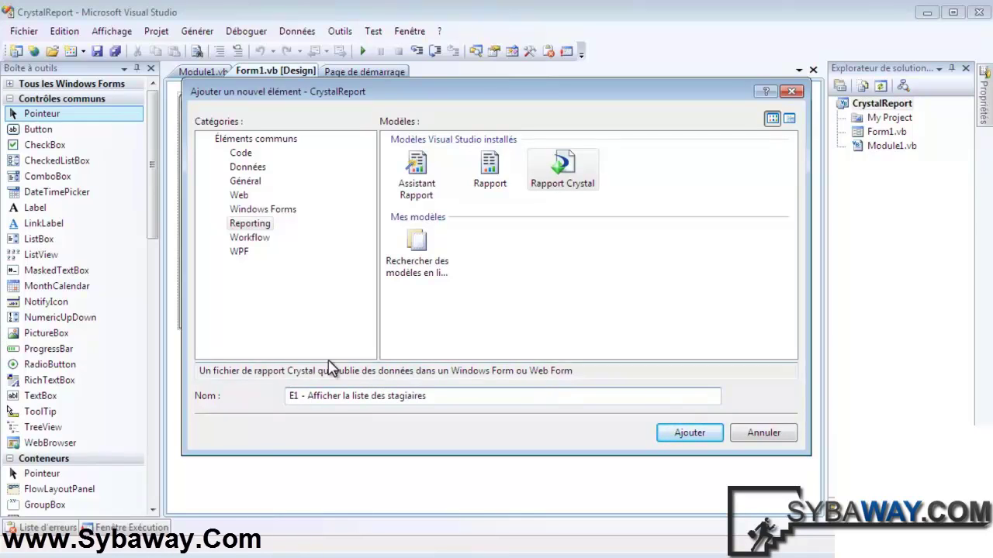
left_click(688, 431)
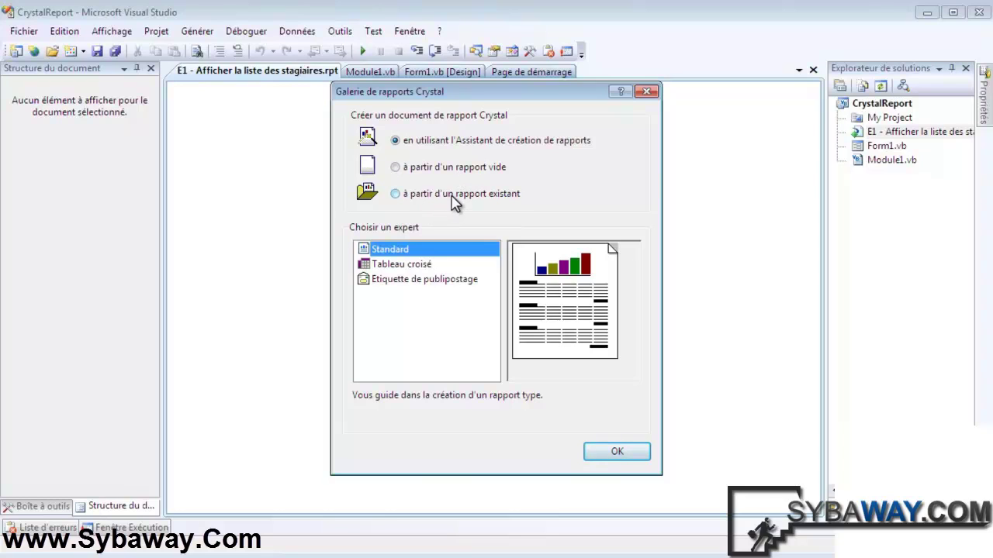
Step: Create the report document using the report creation wizard with the Standard expert
left_click(413, 140)
left_click(612, 454)
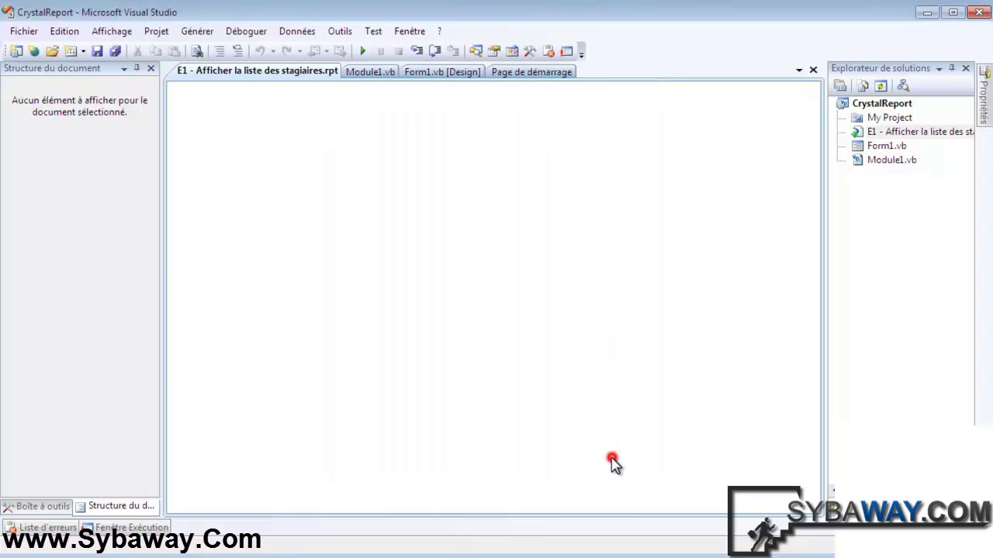
left_click_drag(381, 127, 330, 91)
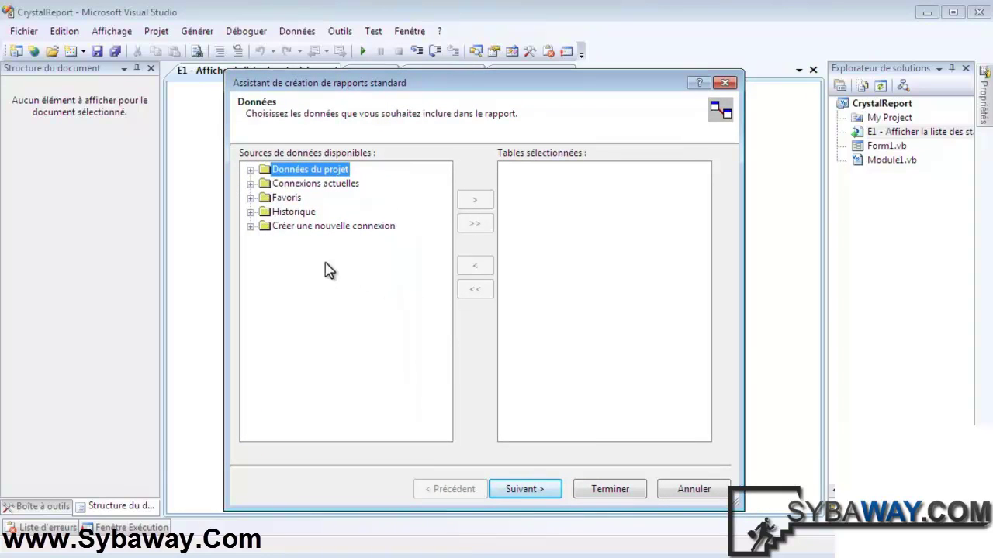
Step: Create a new OLE DB (ADO) connection using the provider Microsoft OLE DB Provider for SQL Server
left_click(307, 227)
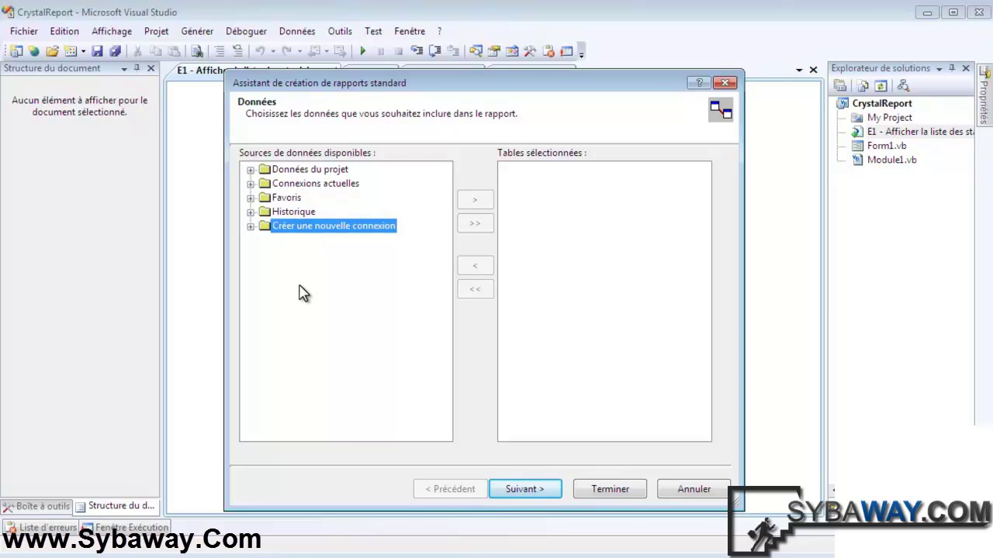
left_click(295, 266)
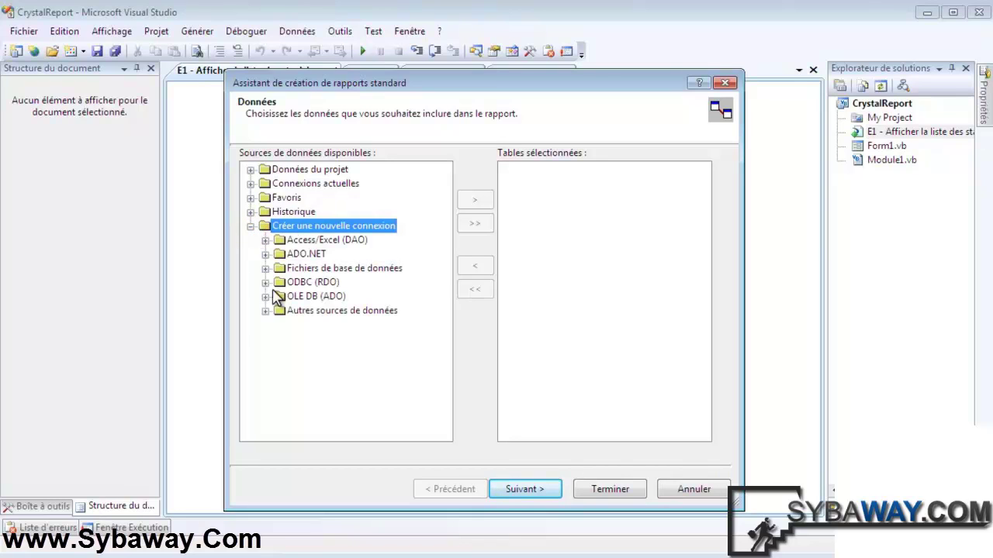
left_click(335, 298)
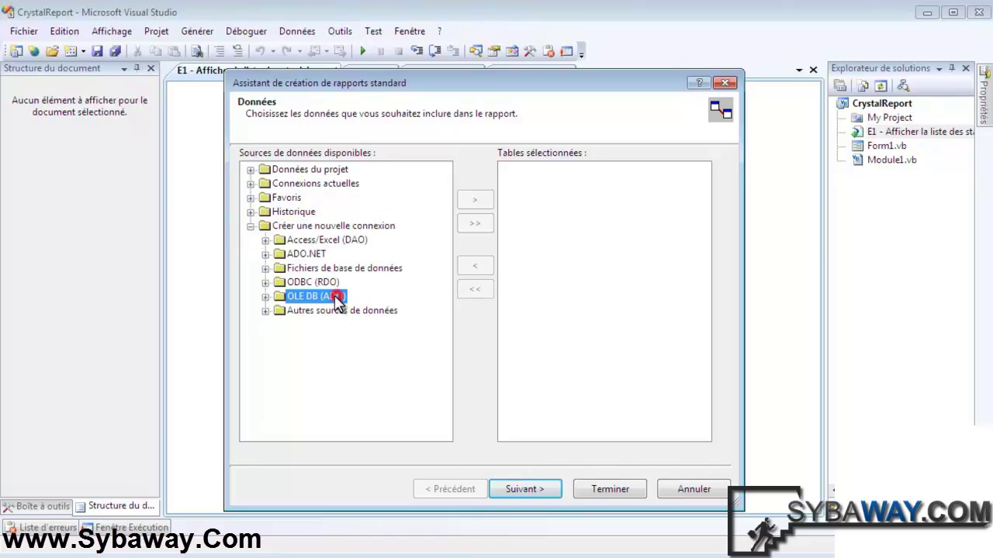
left_click(266, 298)
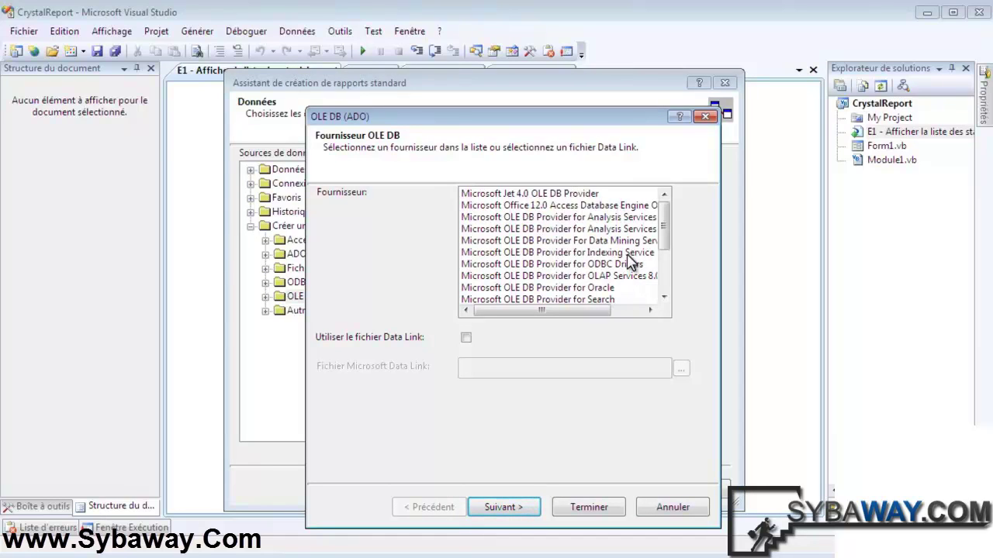
scroll(663, 221, "down", 3)
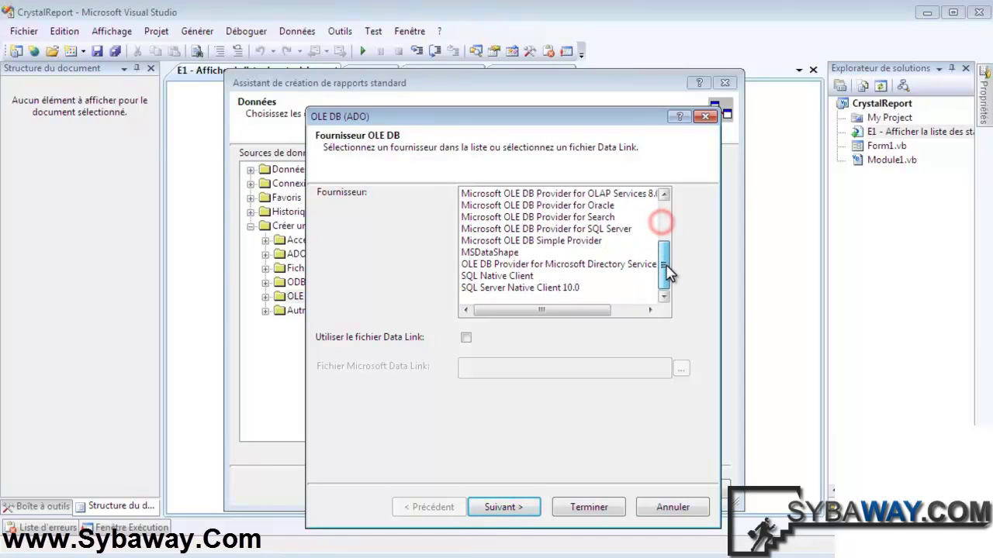
left_click(554, 230)
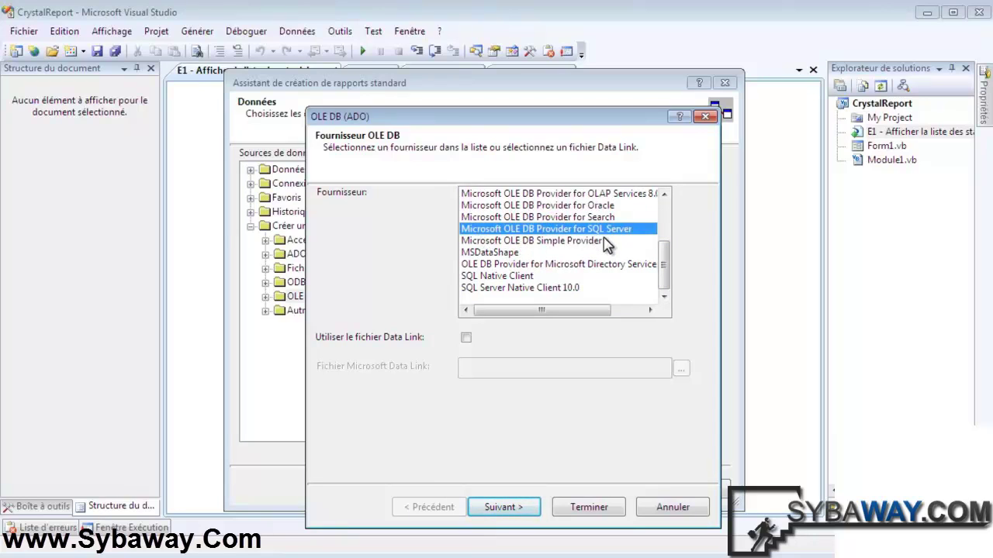
left_click(515, 508)
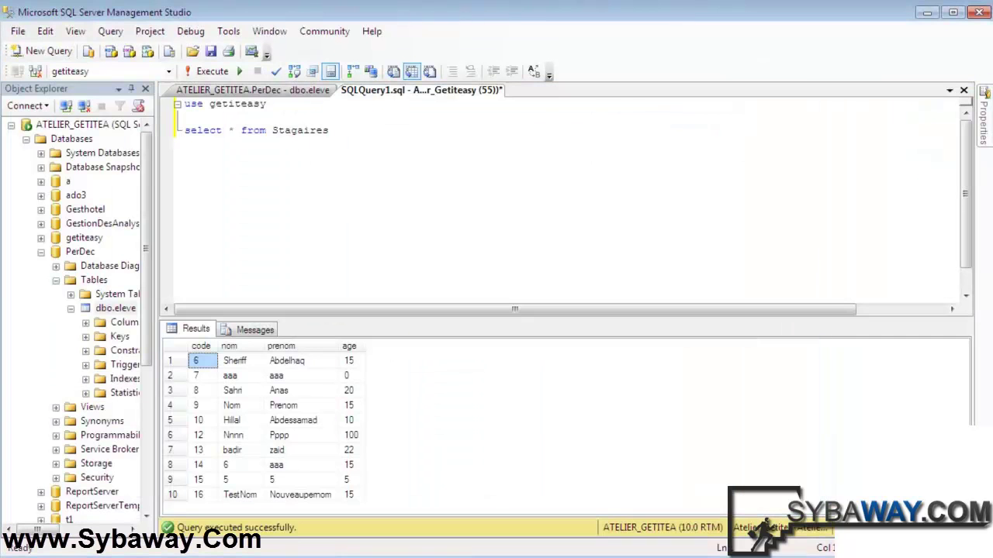
Step: Switch to SQL Server Management Studio, copy the server name from the Connect to Server dialog, and close the dialog
left_click(17, 31)
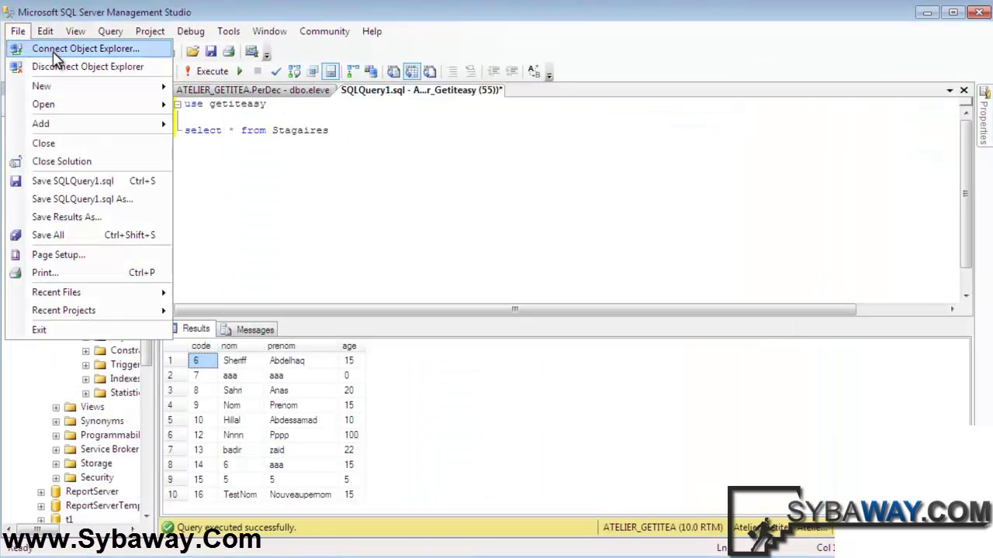
left_click(53, 48)
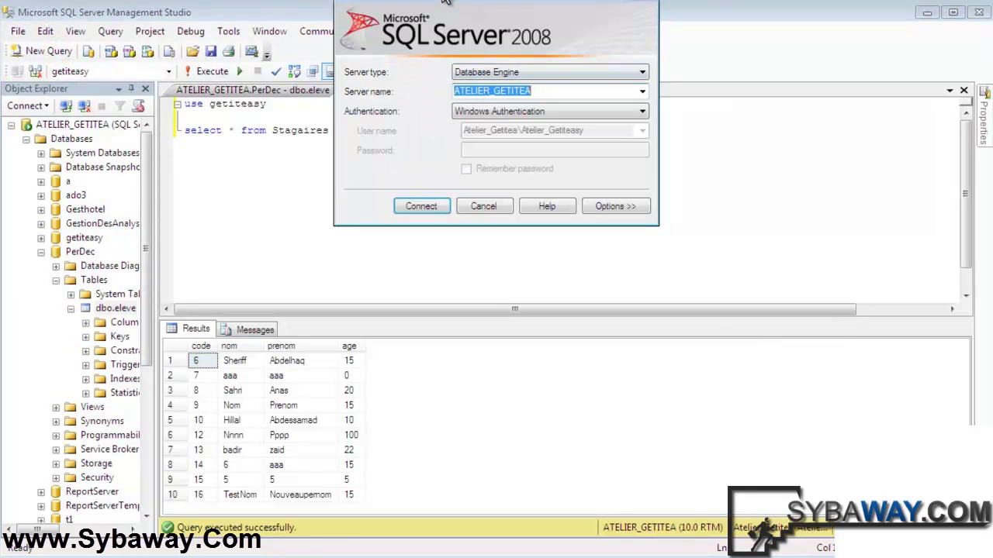
left_click_drag(444, 4, 427, 171)
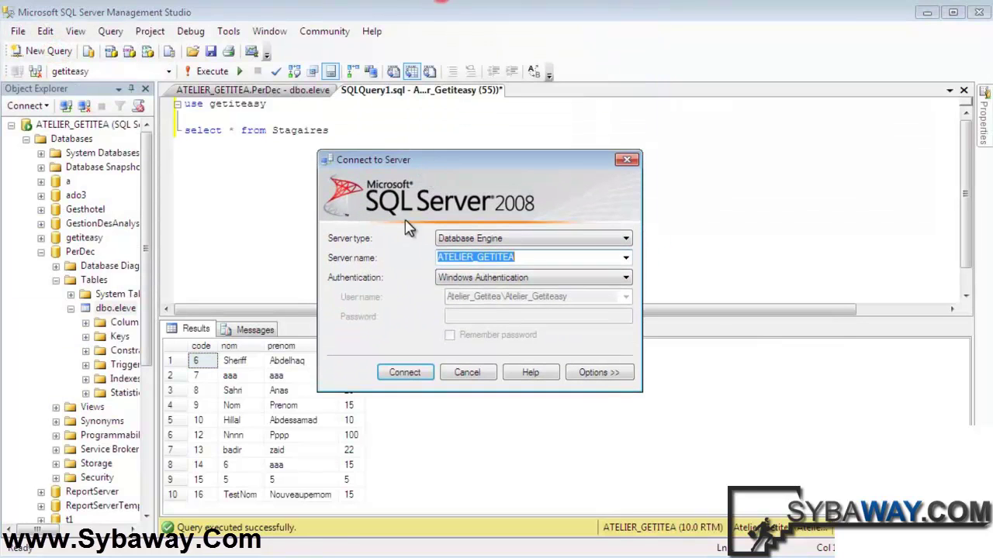
right_click(471, 263)
left_click(512, 312)
left_click(626, 160)
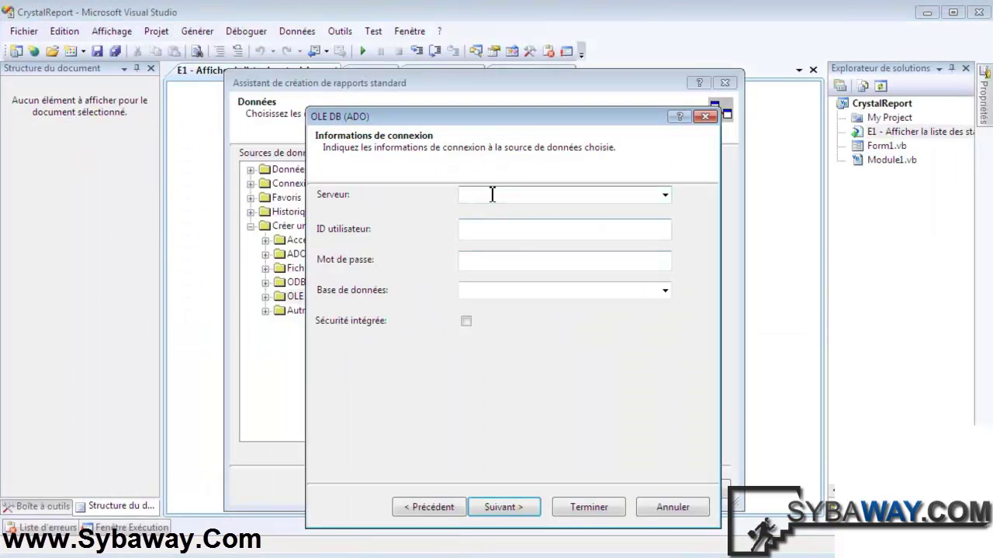
Step: Complete the OLE DB connection to server ATELIER_GETITEA with integrated security and the database getiteasy
right_click(489, 194)
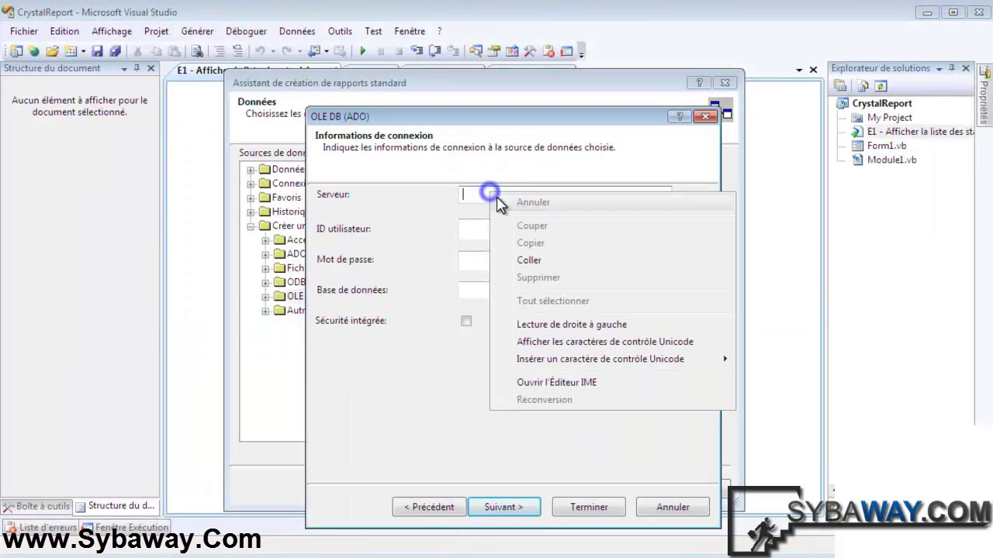
left_click(530, 261)
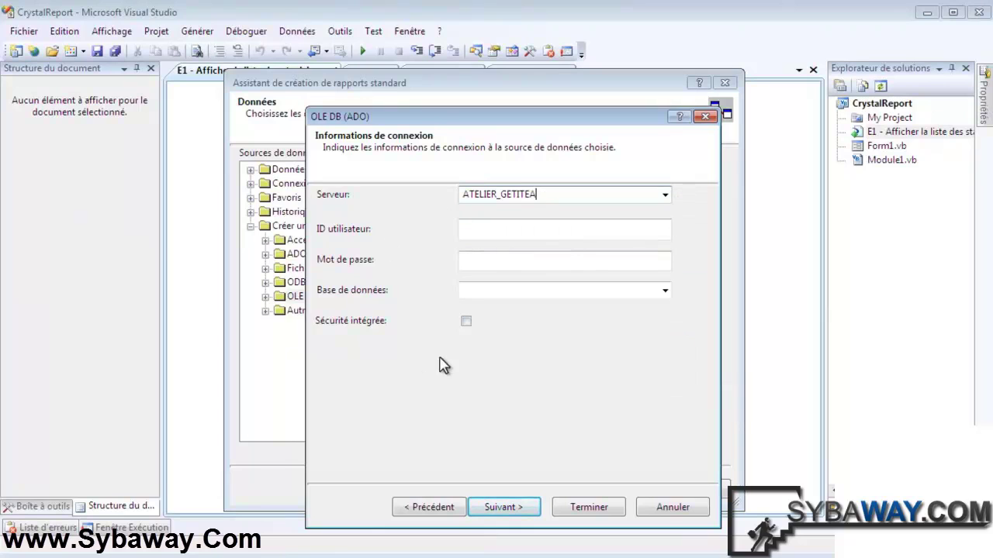
left_click(465, 322)
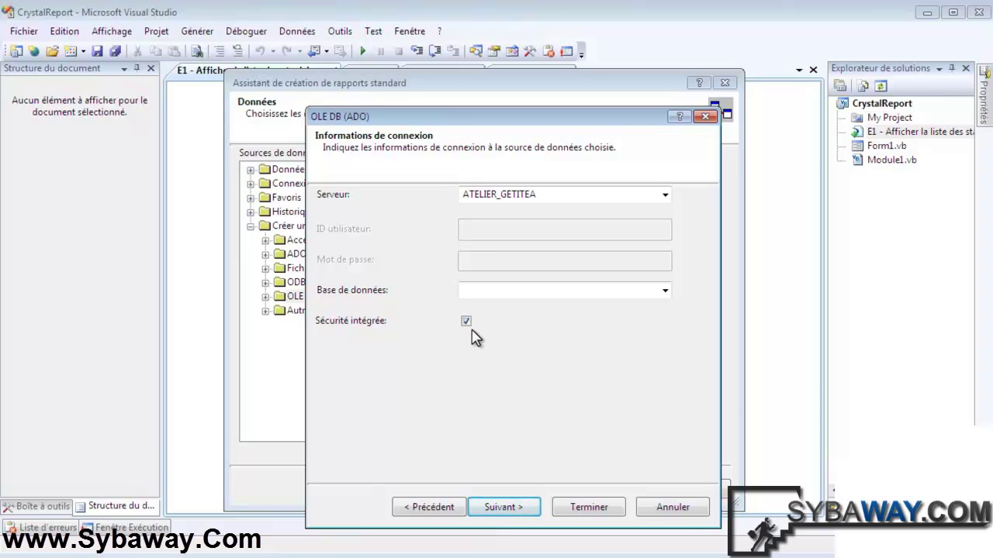
left_click(666, 290)
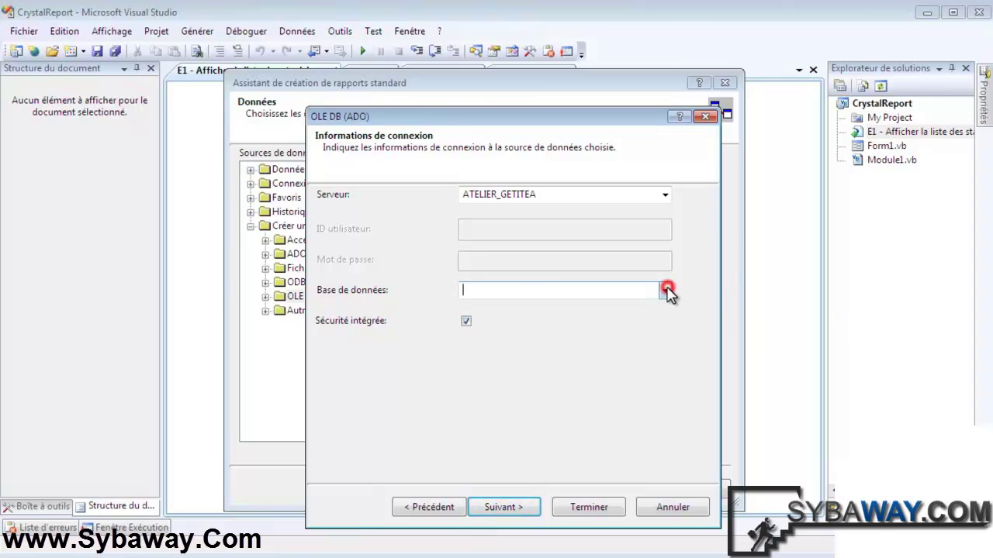
left_click(666, 290)
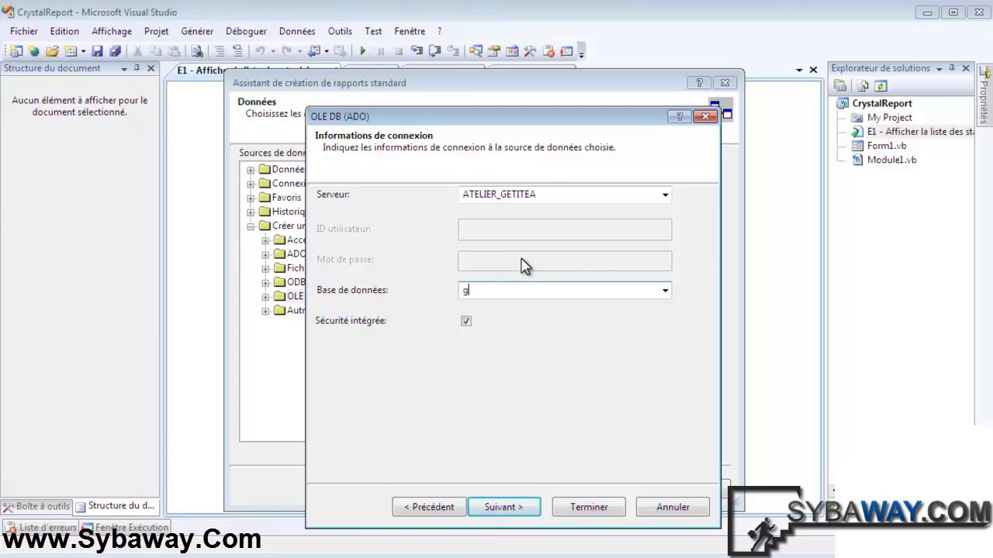
left_click(665, 290)
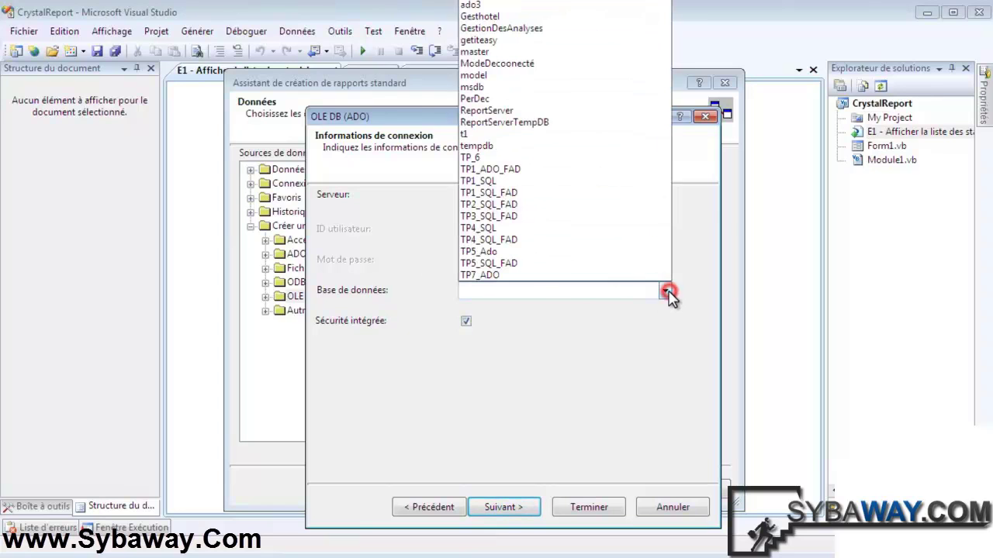
left_click(512, 40)
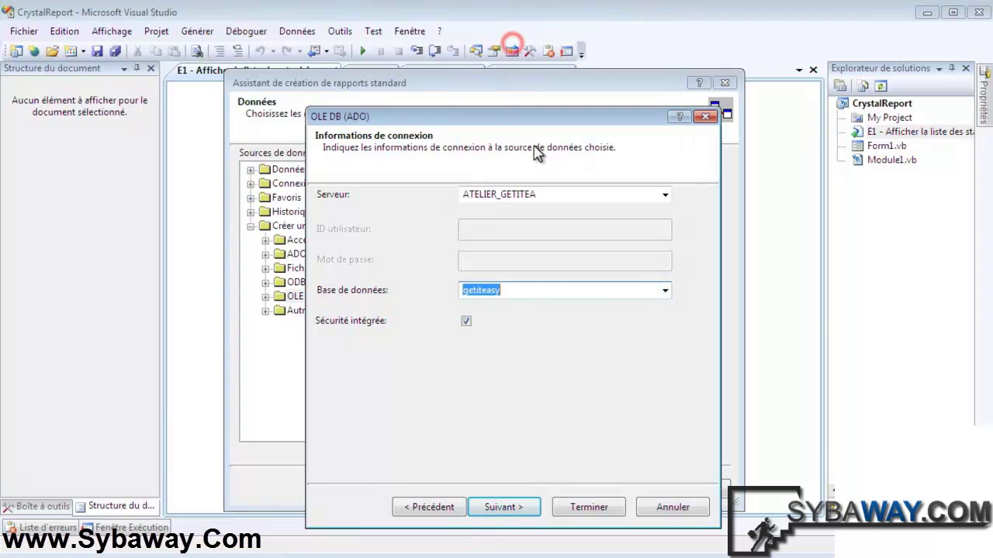
left_click(508, 508)
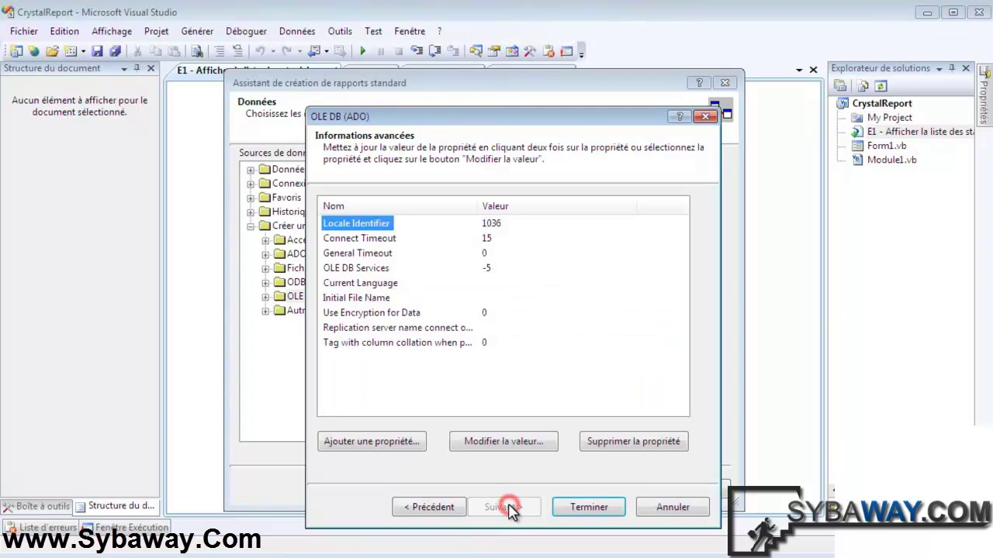
left_click(583, 510)
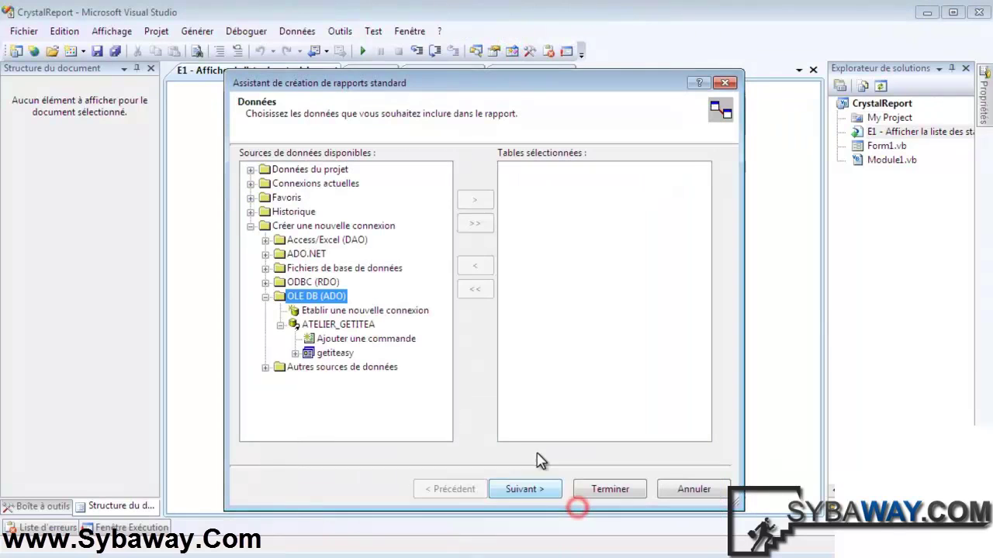
Step: Add the Stagaires table from the dbo schema of getiteasy to the report's selected tables and continue to the field selection
left_click(319, 354)
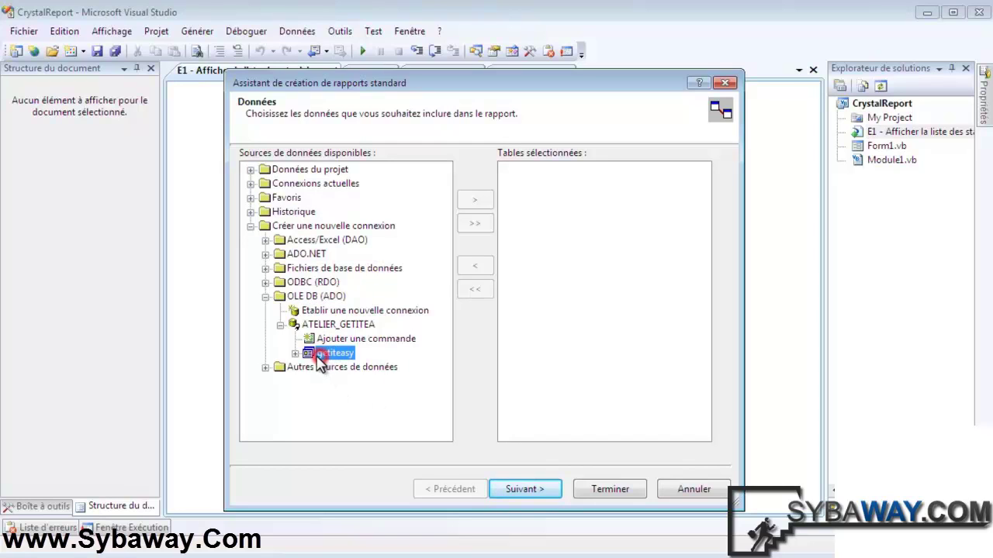
left_click(296, 354)
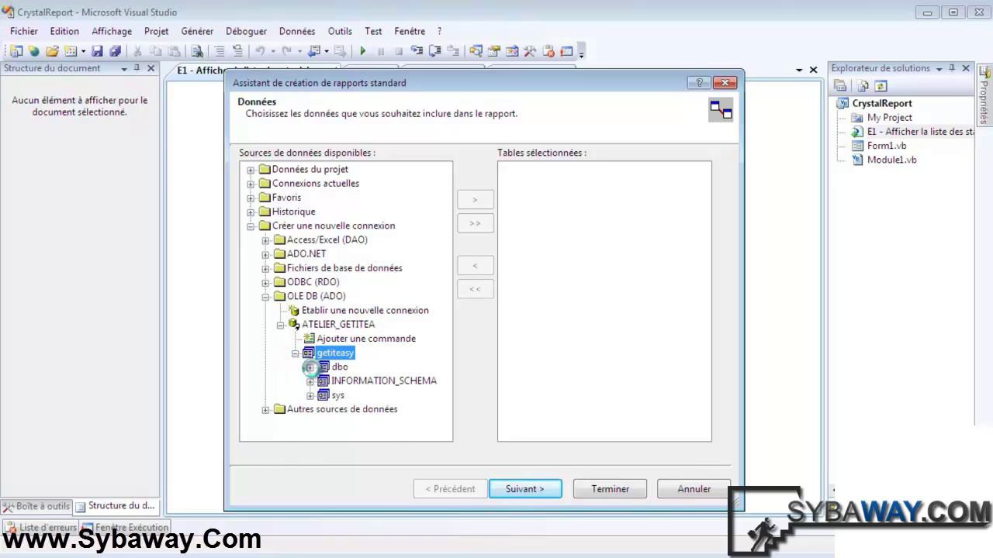
double_click(323, 367)
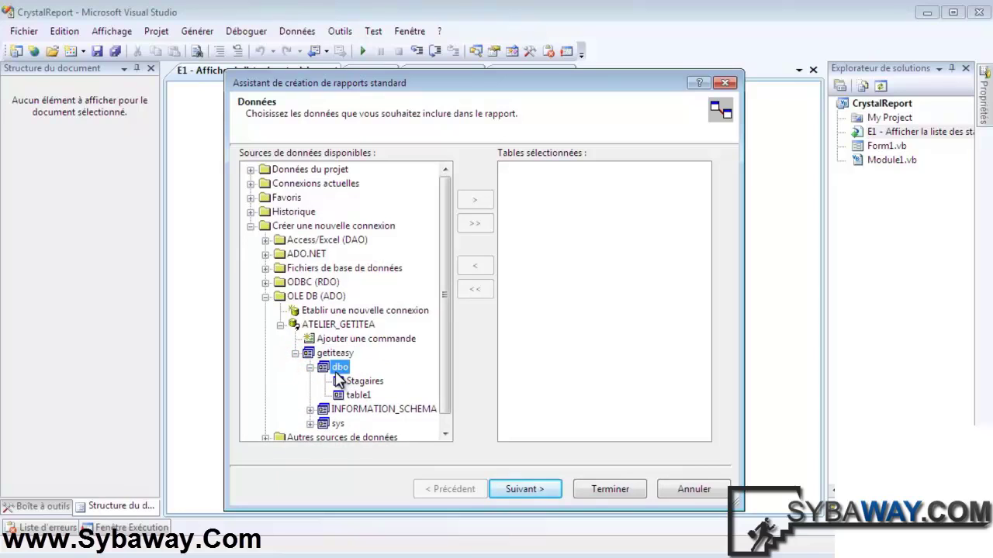
left_click(360, 382)
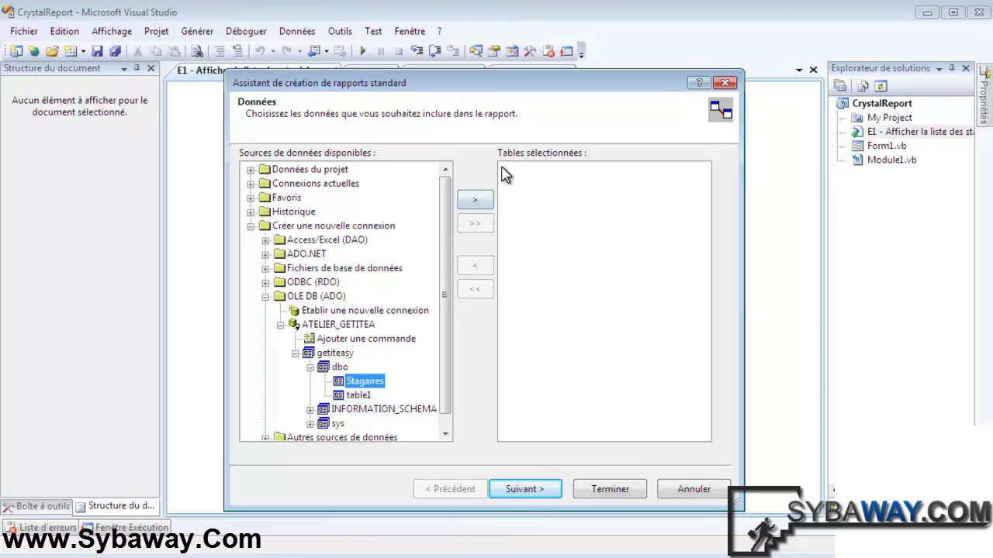
left_click(475, 199)
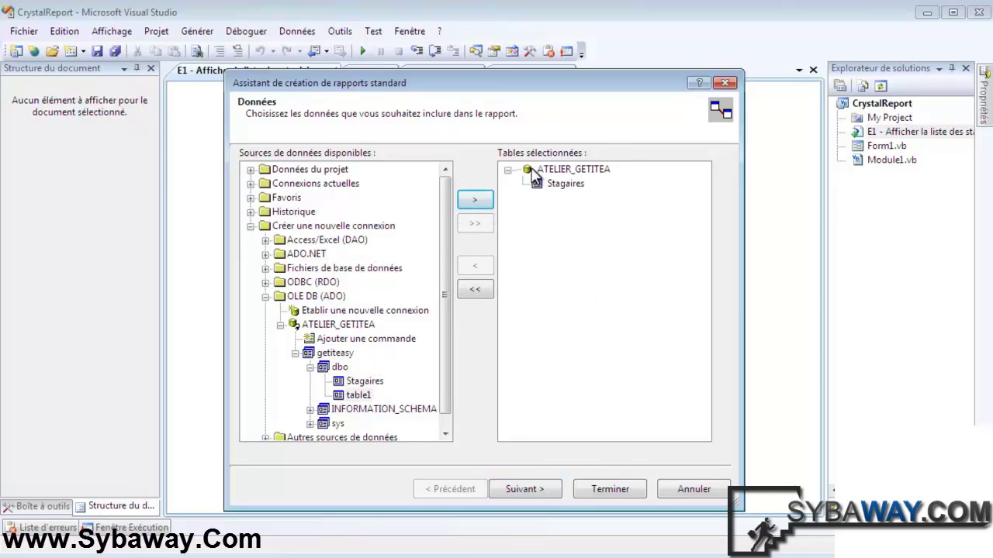
left_click(563, 184)
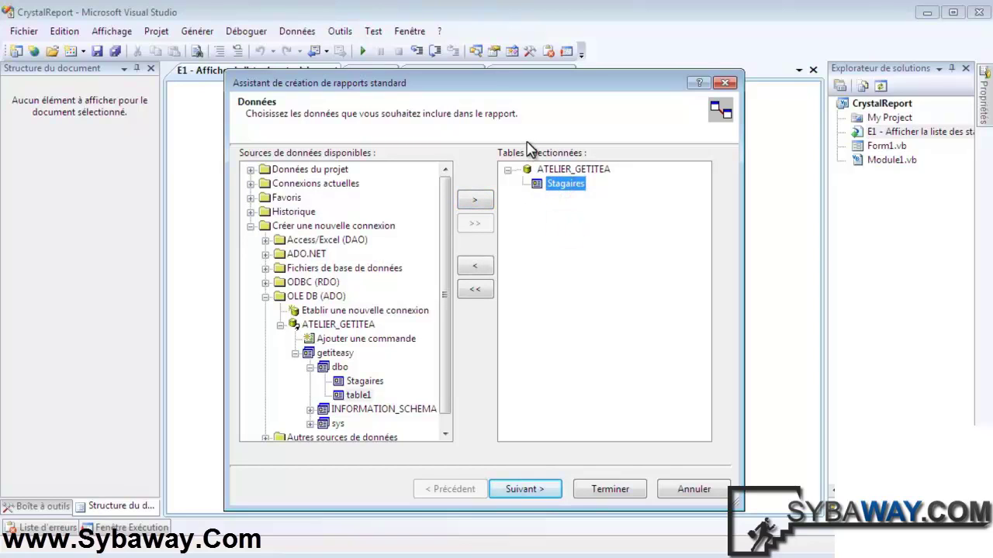
left_click(580, 243)
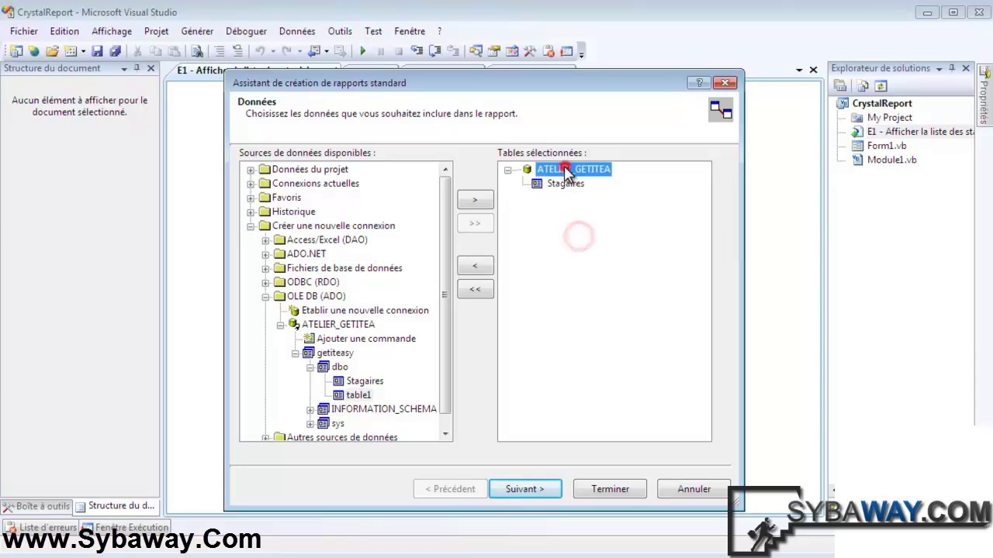
left_click(530, 493)
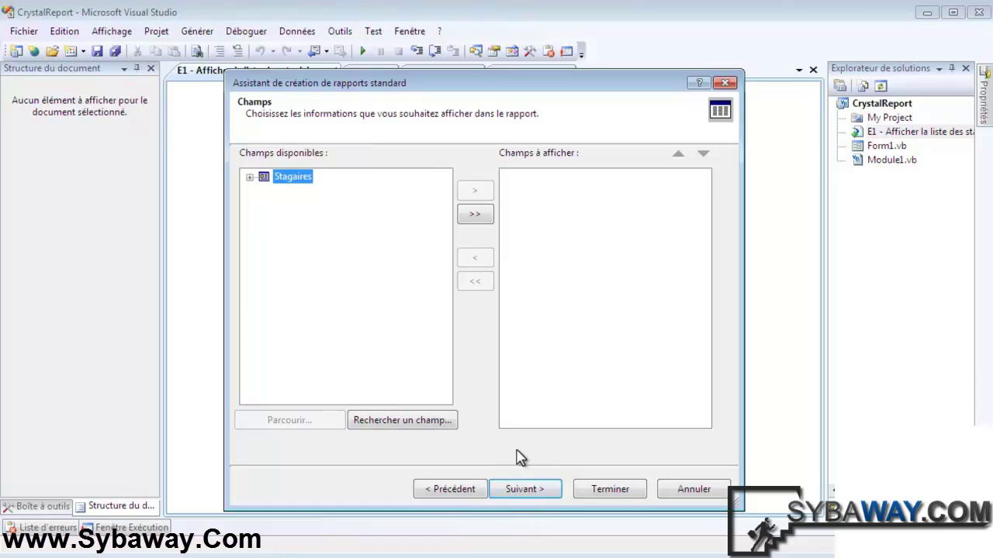
Step: Include all fields of the Stagaires table (code, nom, prenom, age) and finish the wizard with the Standard report style
left_click(249, 178)
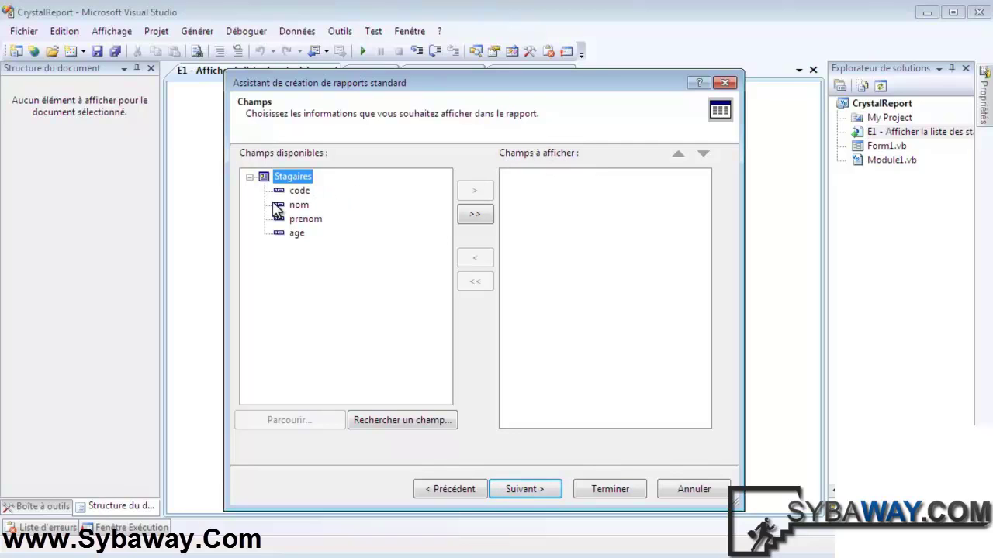
left_click(489, 217)
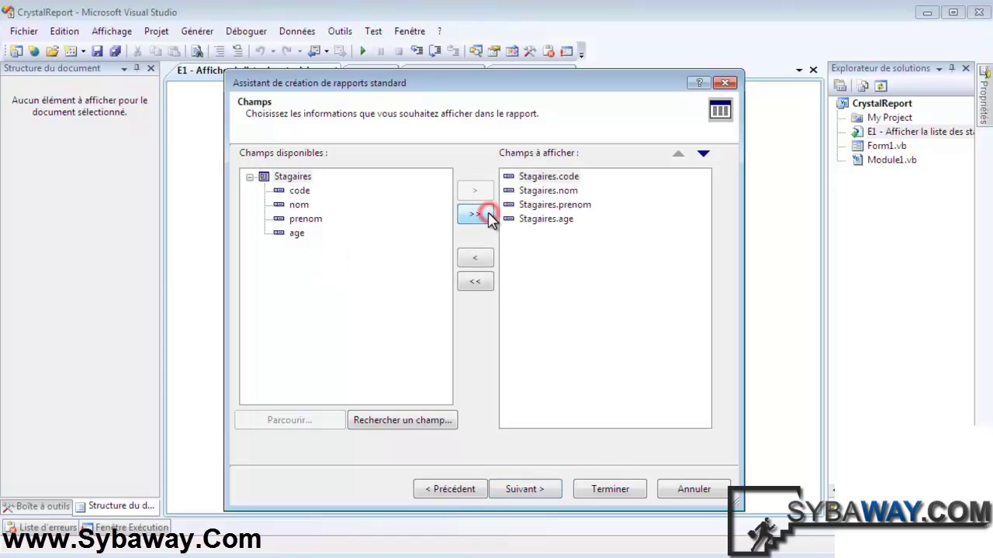
left_click(524, 490)
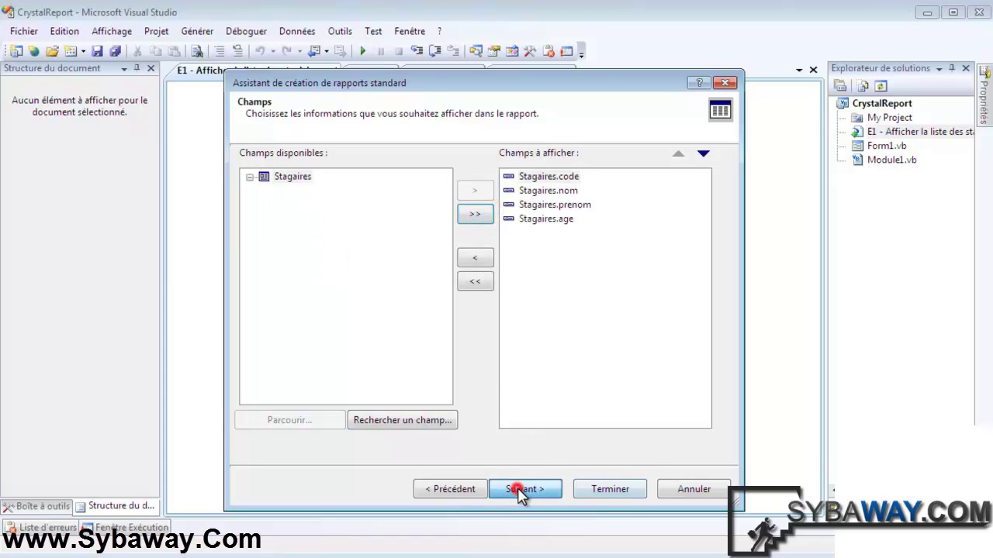
left_click(525, 490)
left_click(524, 492)
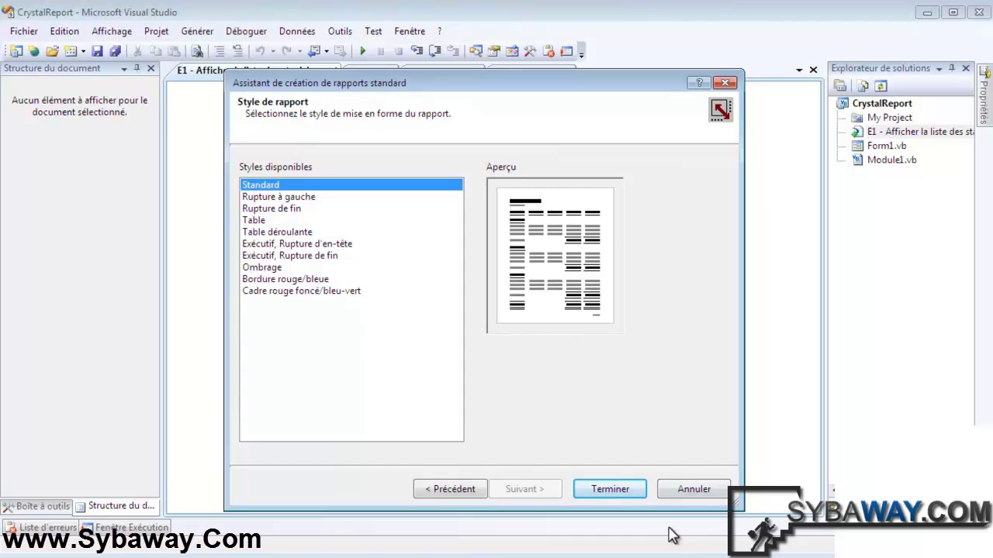
left_click(610, 490)
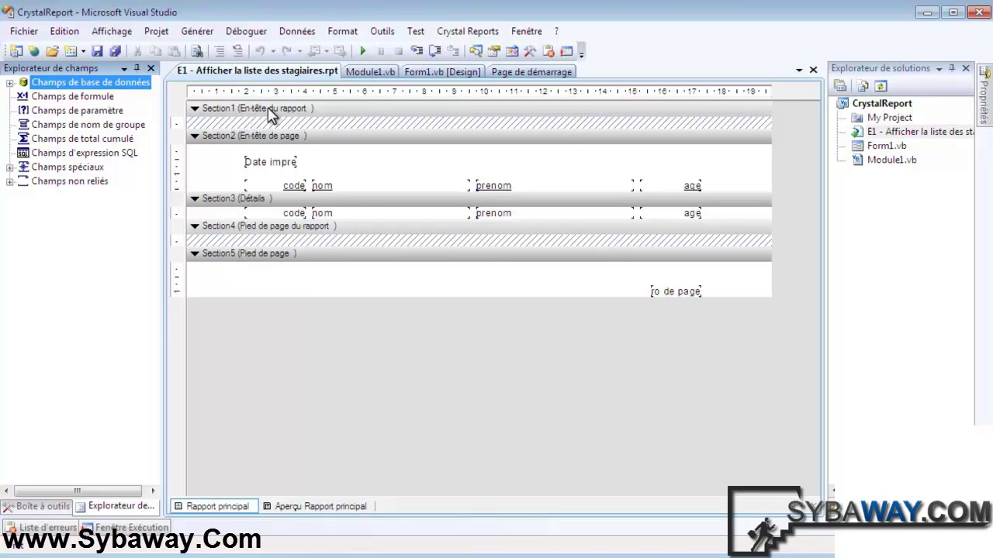
Step: Resize the report header section (Section1) to about 1.4 cm high
left_click(336, 127)
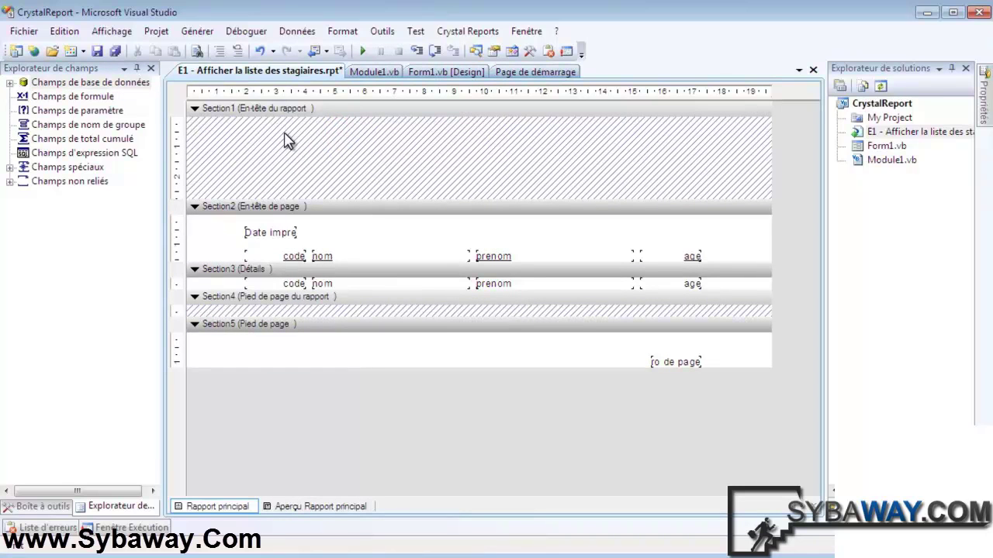
left_click(365, 155)
left_click_drag(289, 199, 283, 161)
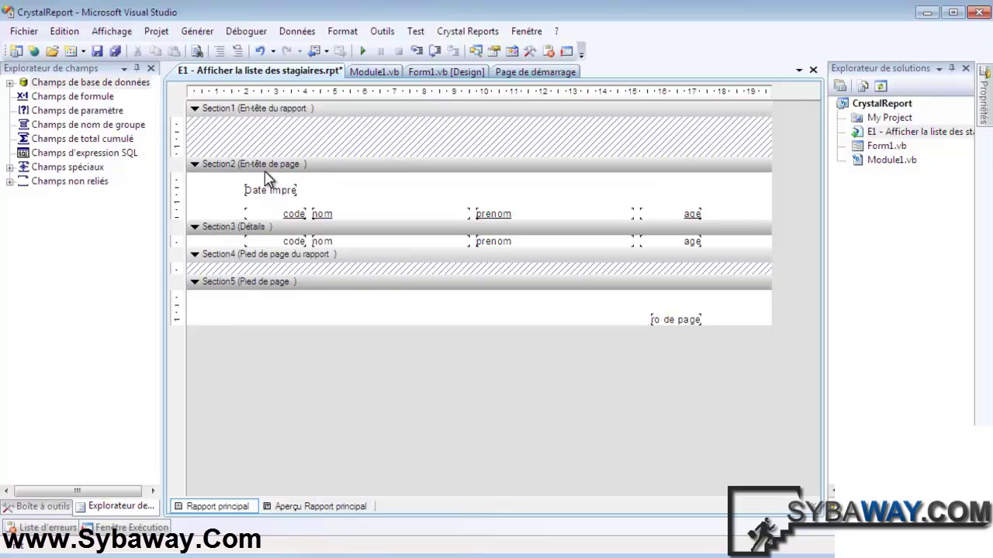
Step: Enlarge the page header section (Section2) to about 2.3 cm high and select its date field and column headings
left_click_drag(223, 186, 713, 224)
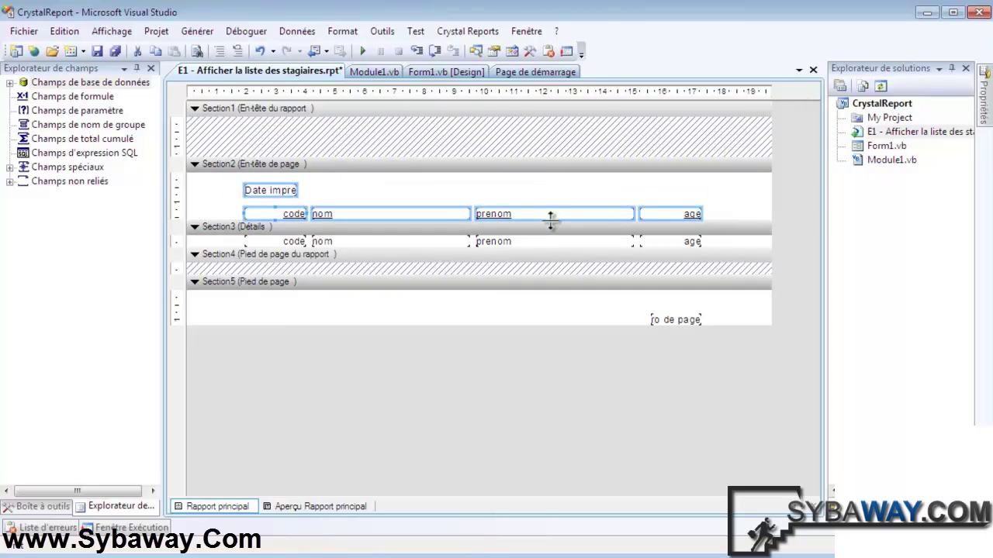
left_click(274, 131)
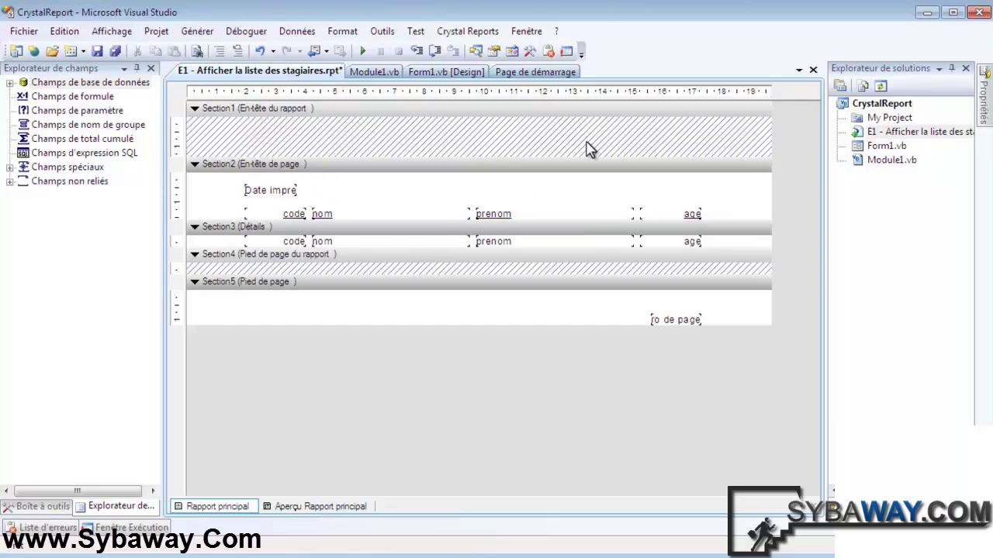
left_click_drag(229, 183, 720, 248)
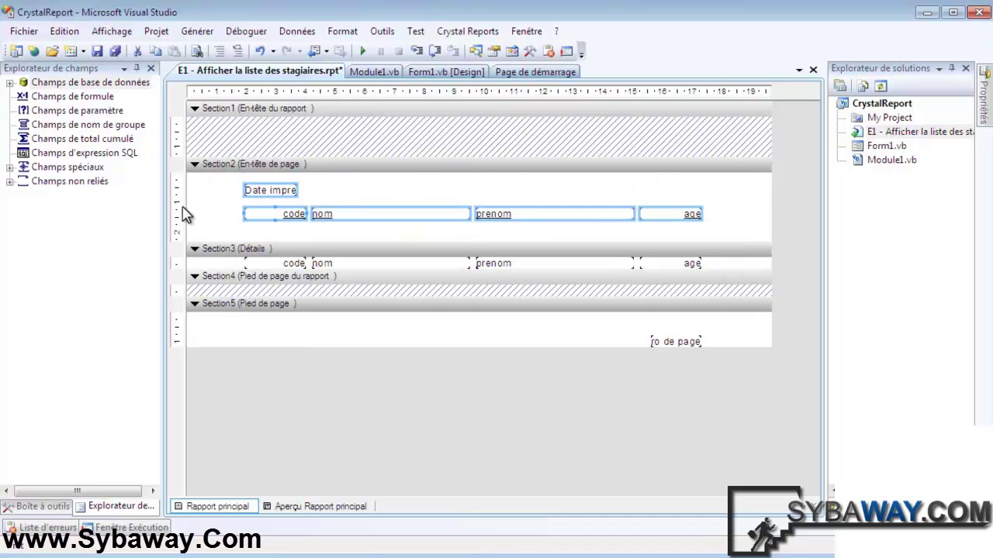
left_click(221, 198)
left_click_drag(219, 180, 725, 234)
Step: Enlarge the Détails section to about 1.9 cm high and move its code, nom, prenom and age fields down and slightly right
left_click_drag(348, 277, 348, 320)
left_click_drag(228, 270, 707, 292)
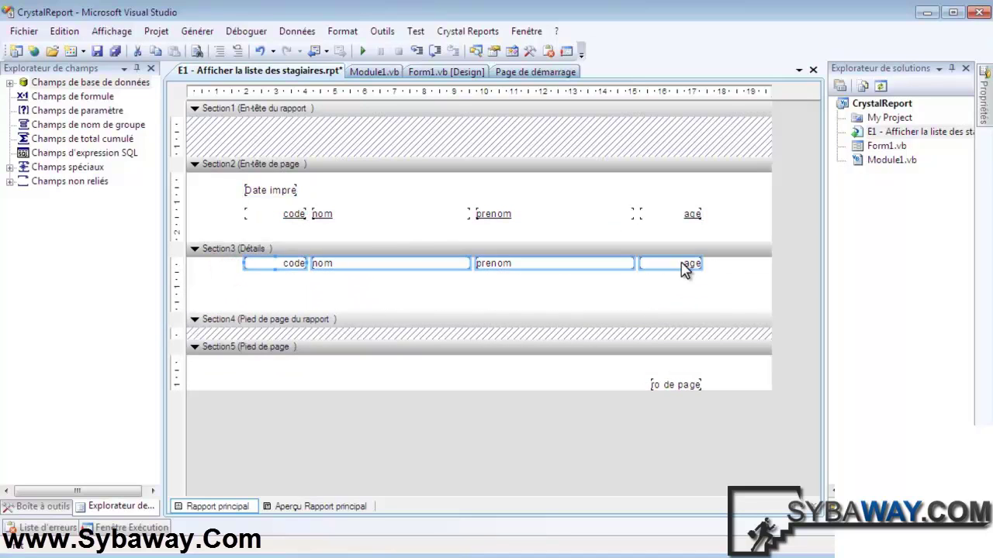
left_click_drag(649, 264, 675, 284)
left_click(368, 310)
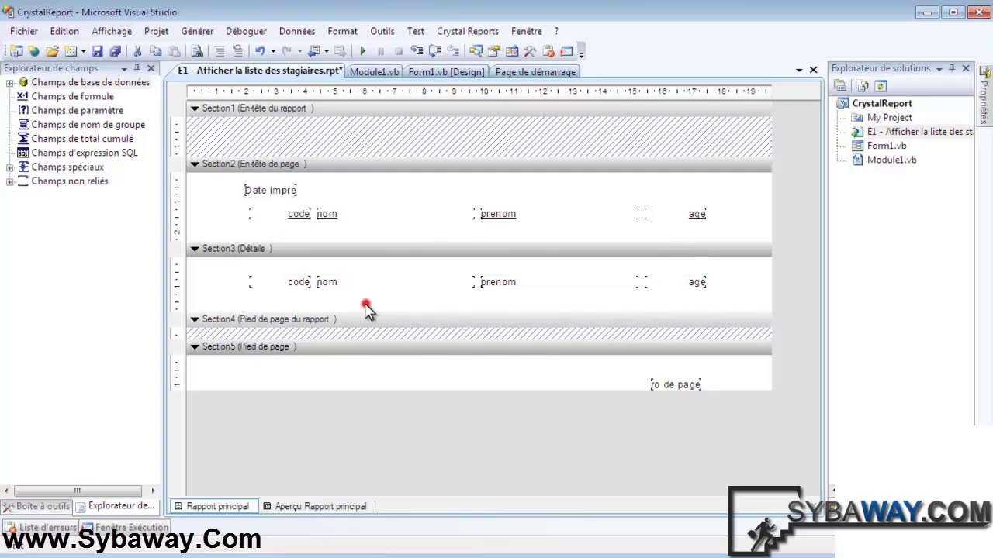
left_click_drag(215, 265, 731, 306)
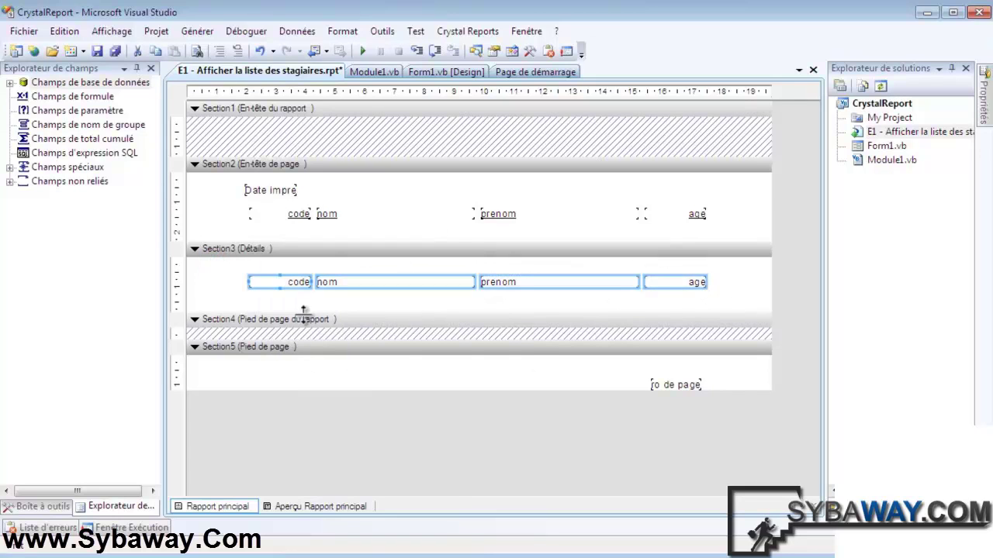
Step: Enlarge the report footer section (Section4) to about 1.5 cm high and open the preview of the main report
left_click_drag(338, 343, 345, 378)
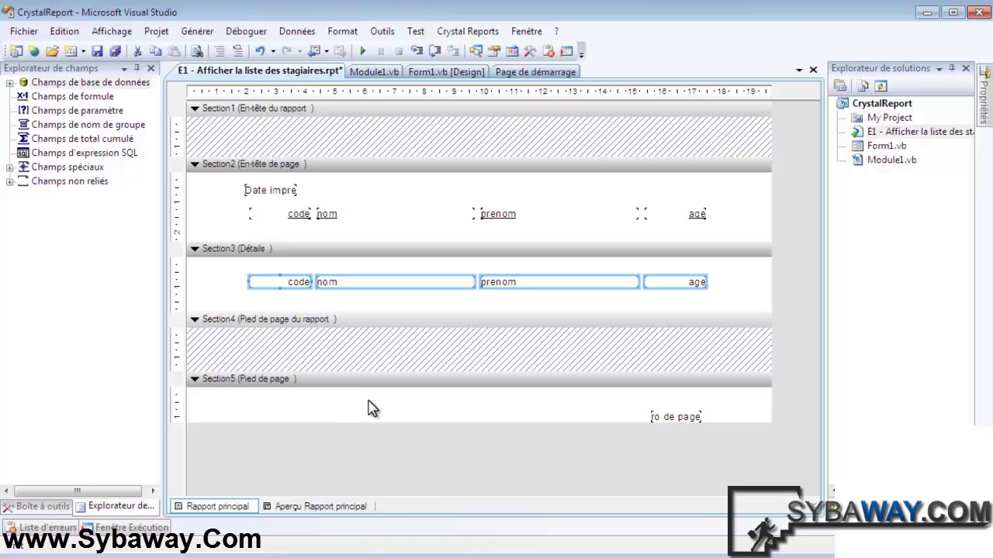
left_click(258, 407)
left_click(208, 225)
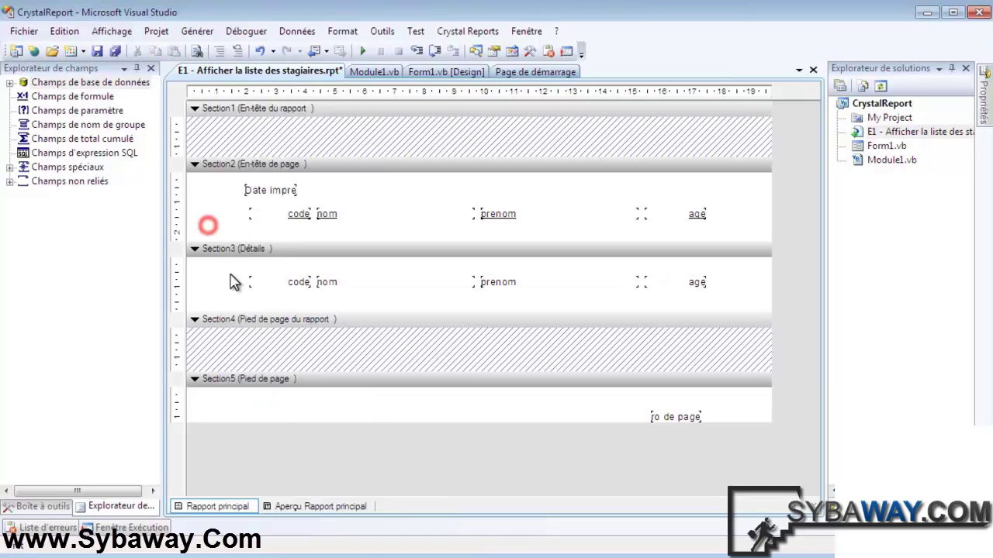
left_click(230, 346)
left_click(243, 117)
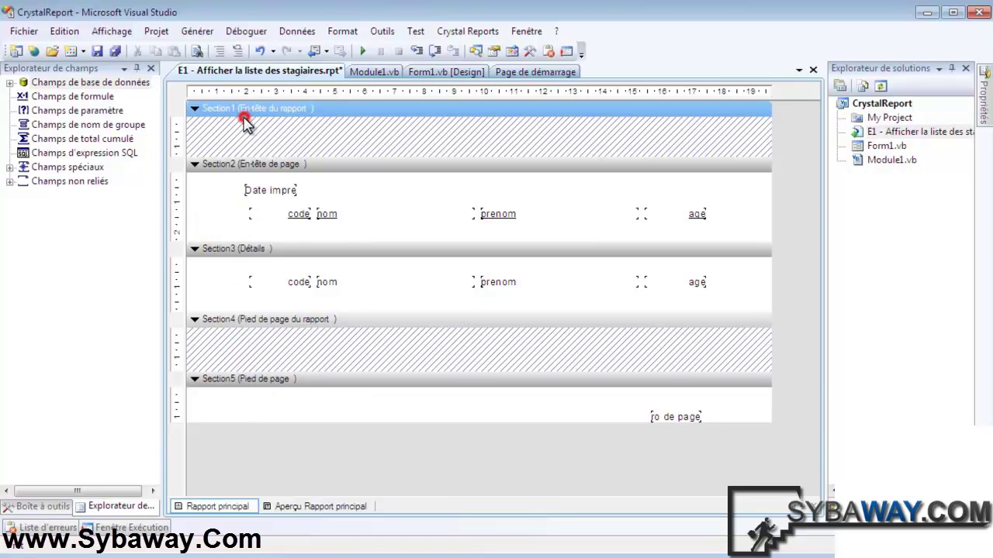
left_click(380, 145)
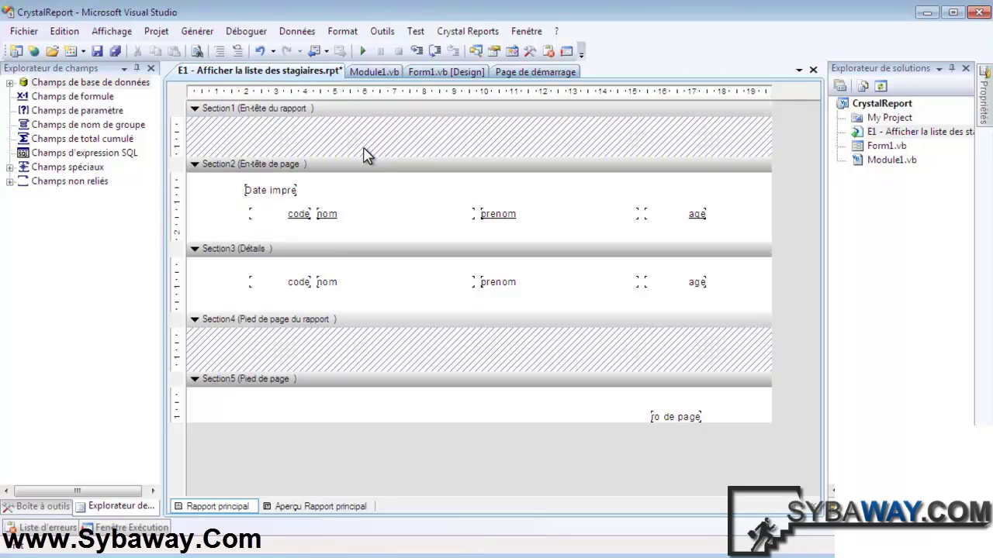
left_click(329, 509)
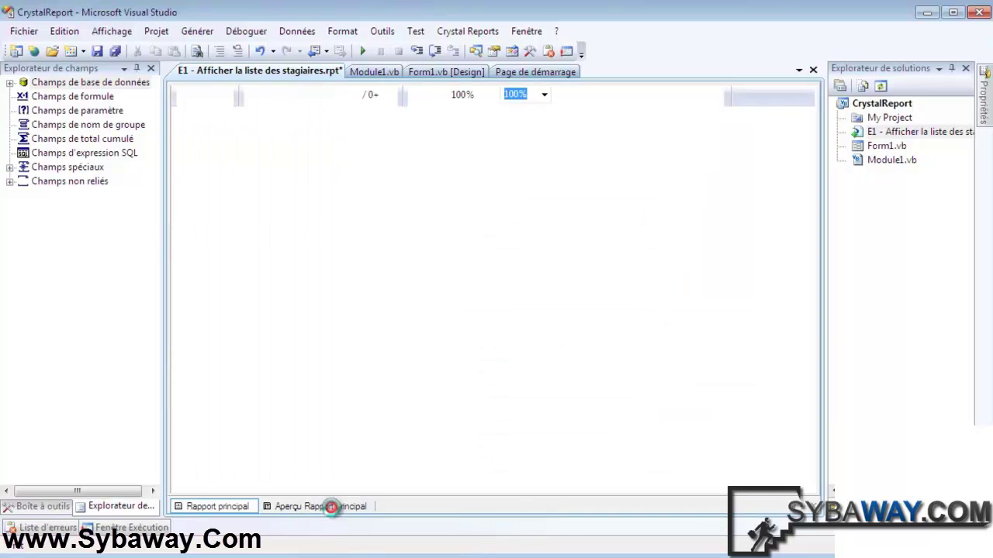
Step: Examine the report preview's column headings, trainee rows and page number across the page width
left_click(459, 280)
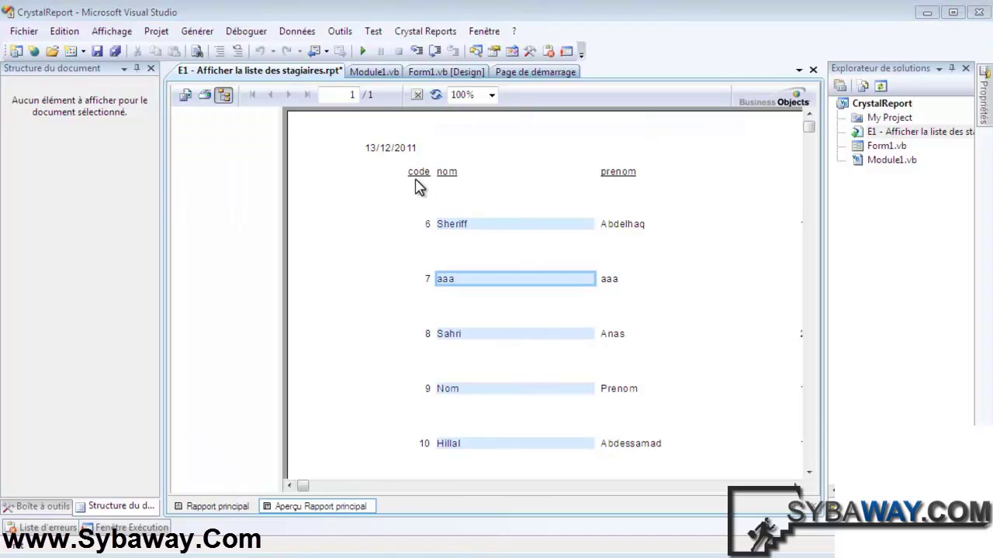
left_click(450, 173)
left_click(306, 488)
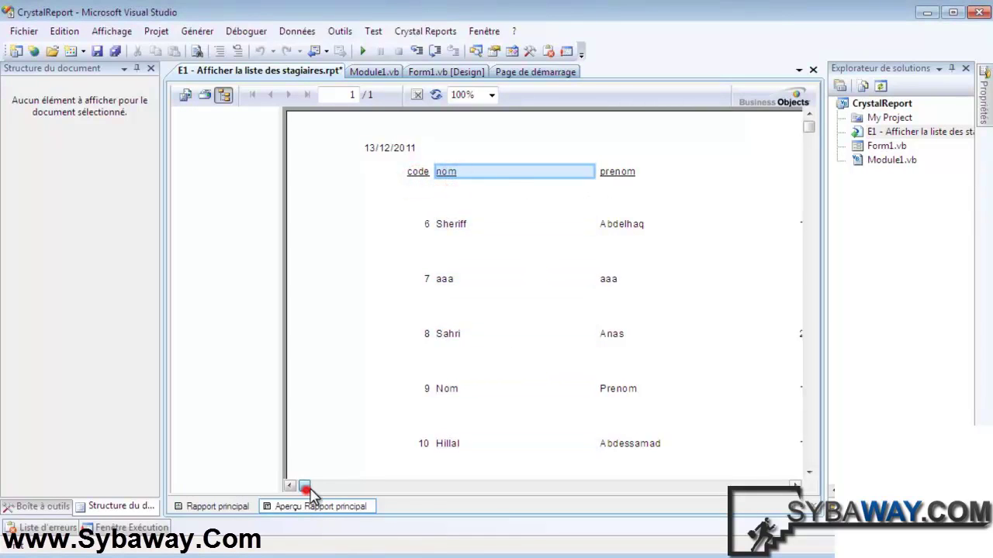
left_click_drag(310, 494, 365, 483)
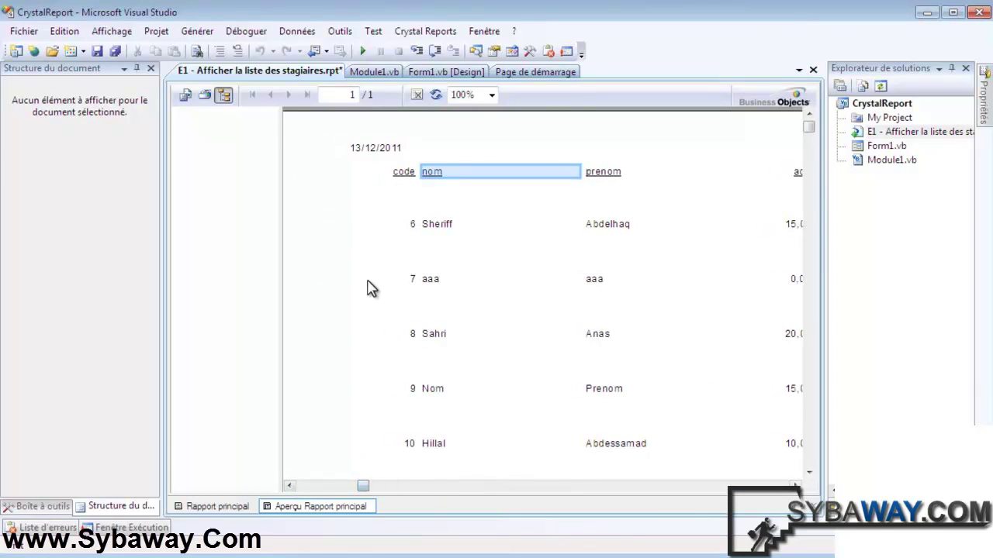
left_click(334, 94)
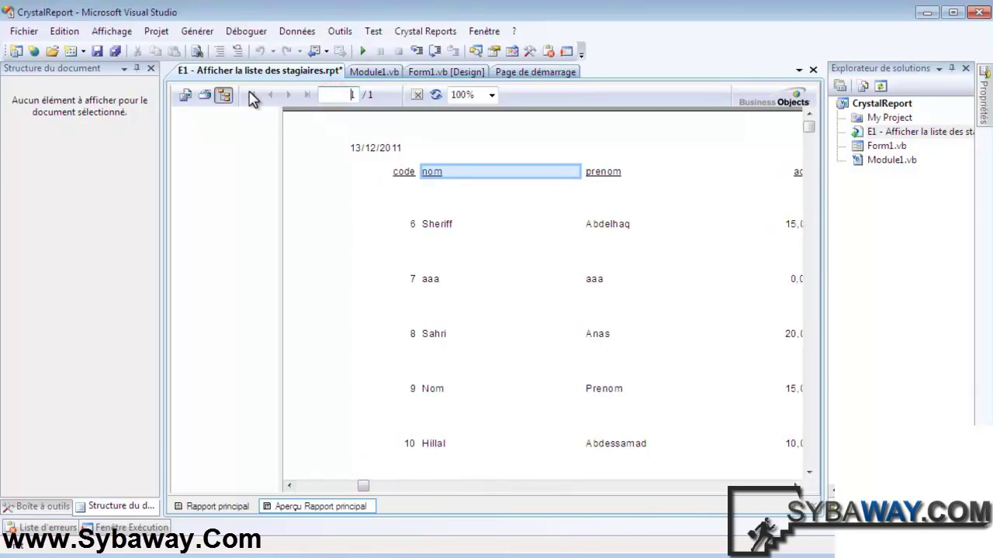
double_click(348, 94)
Step: View the export format choices for the previewed report and close the export dialog without exporting
left_click(185, 94)
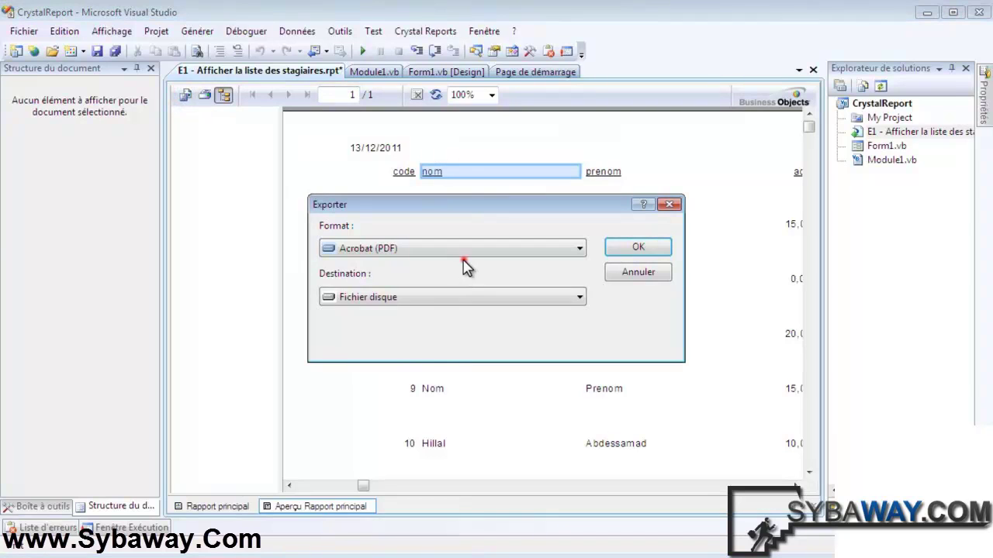
left_click(454, 248)
left_click(670, 205)
left_click(670, 205)
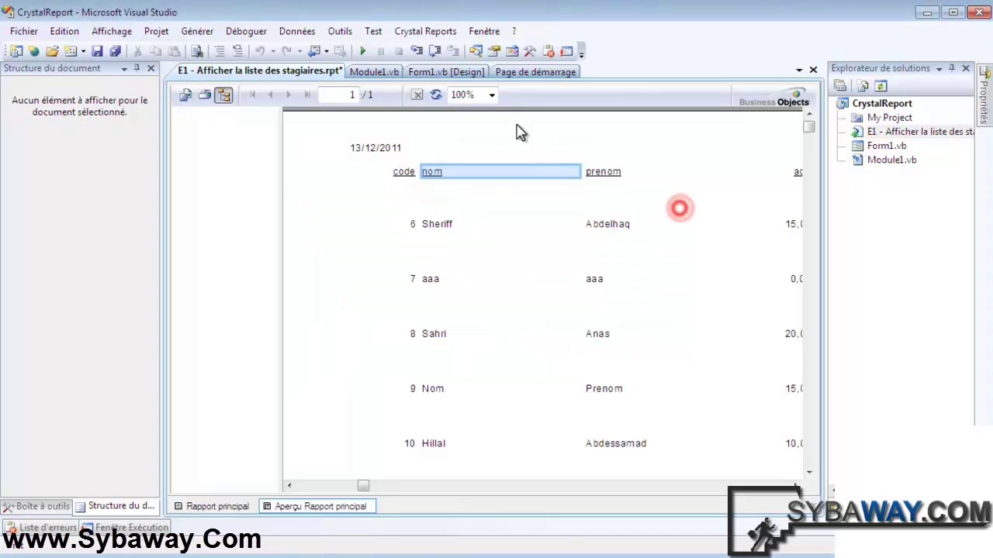
Step: View the report preview at 200%, 50%, 75%, 300% and 150% zoom and examine the trainee list
left_click(491, 94)
left_click(471, 159)
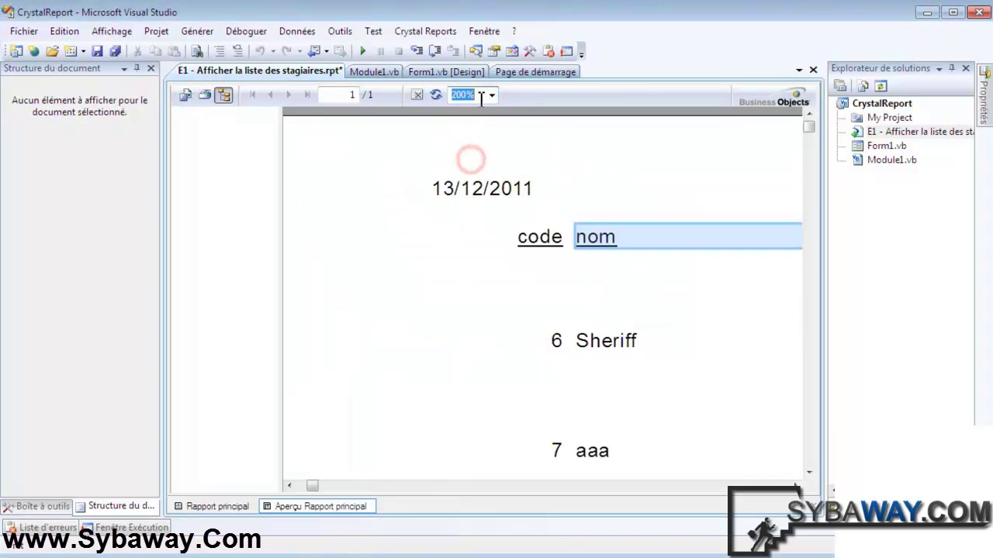
left_click(483, 95)
left_click(457, 203)
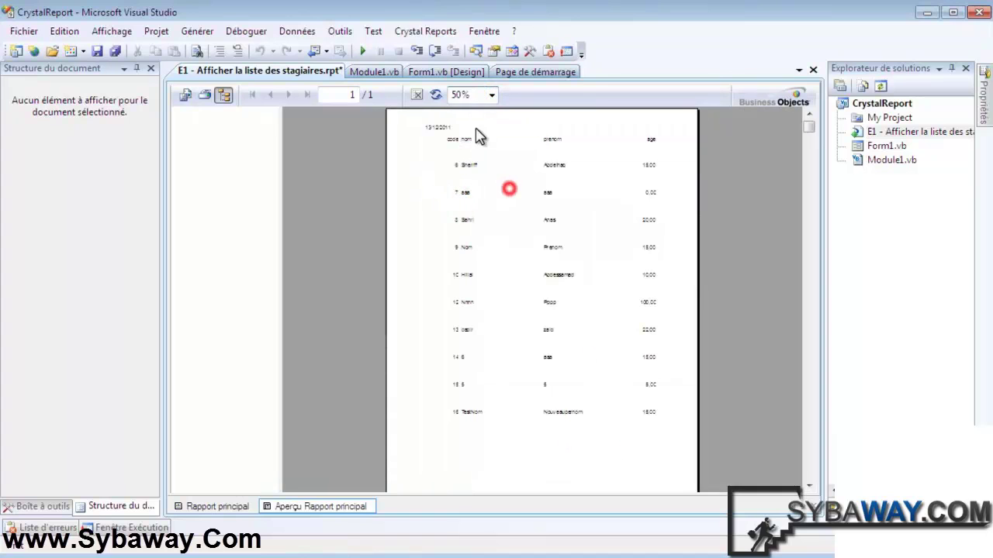
left_click(491, 94)
left_click(501, 196)
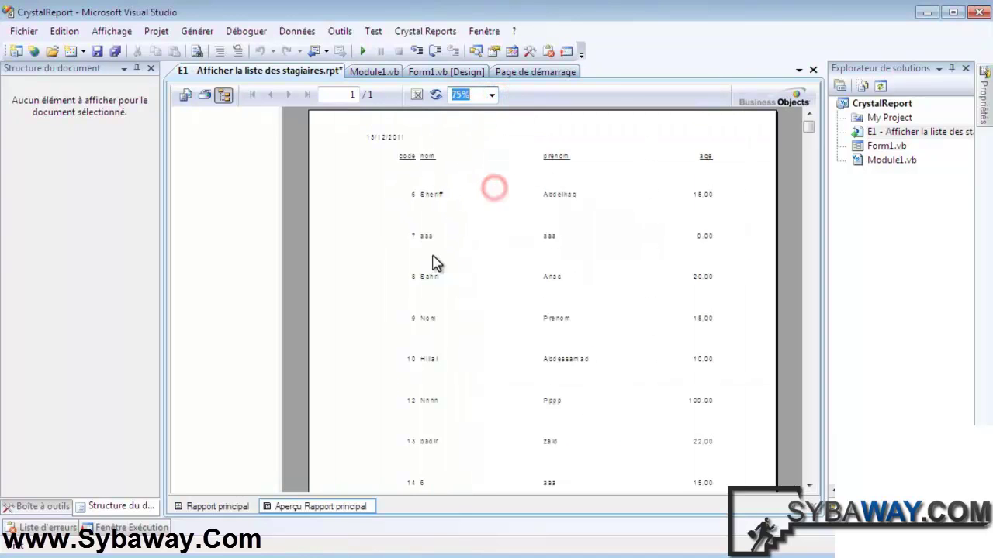
left_click(491, 95)
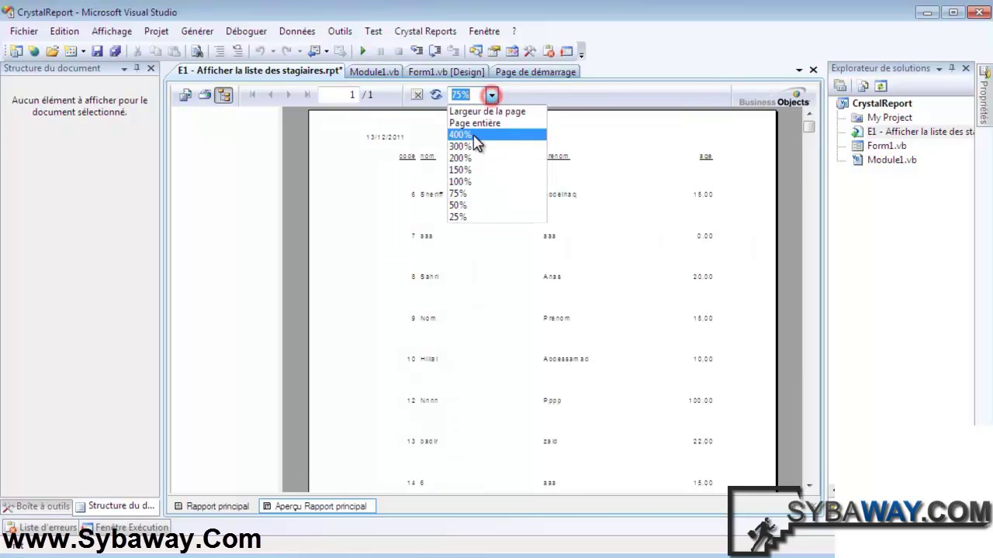
left_click(472, 146)
left_click(491, 94)
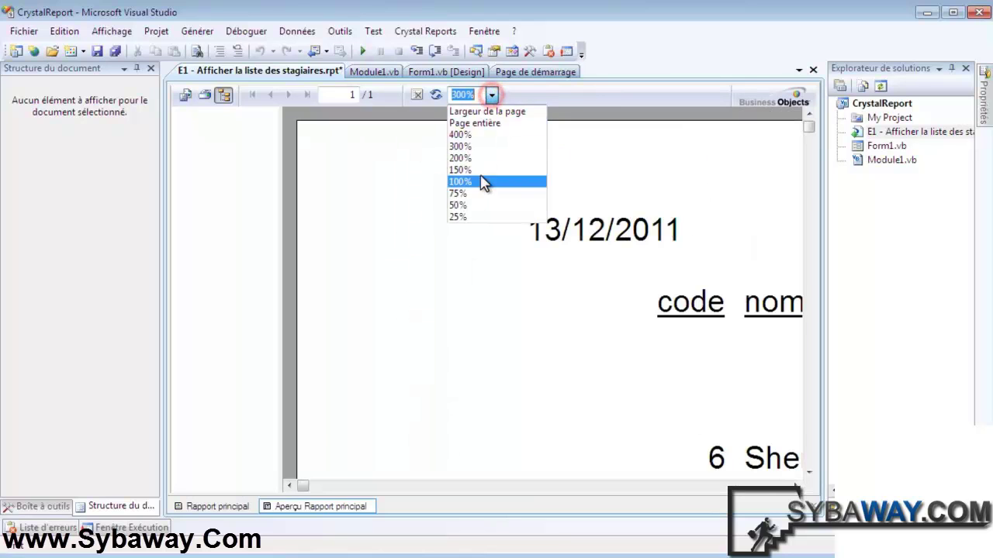
left_click(481, 170)
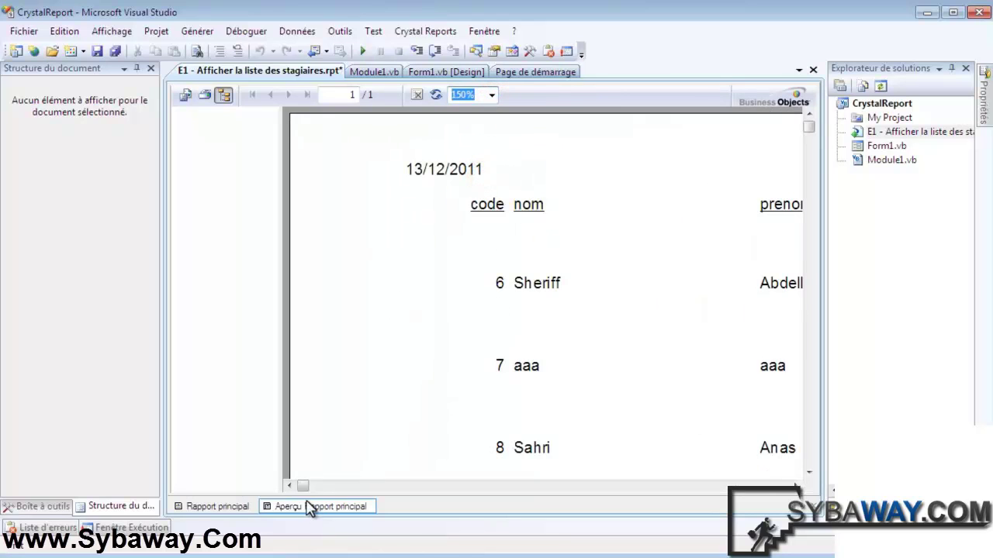
left_click_drag(303, 485, 366, 485)
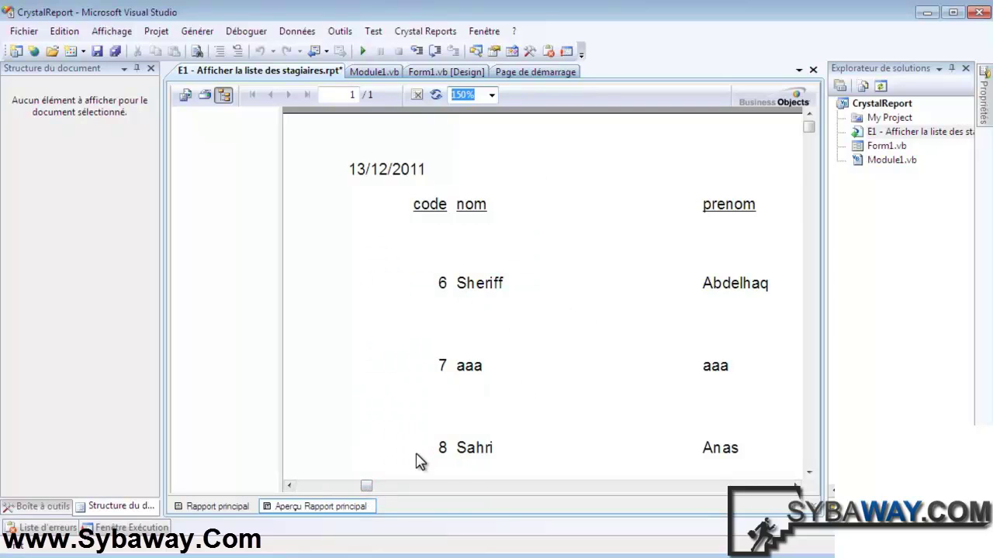
left_click(419, 253)
Step: Add a new Windows form named Form2.vb to the CrystalReport project and enlarge it in the designer
left_click(871, 133)
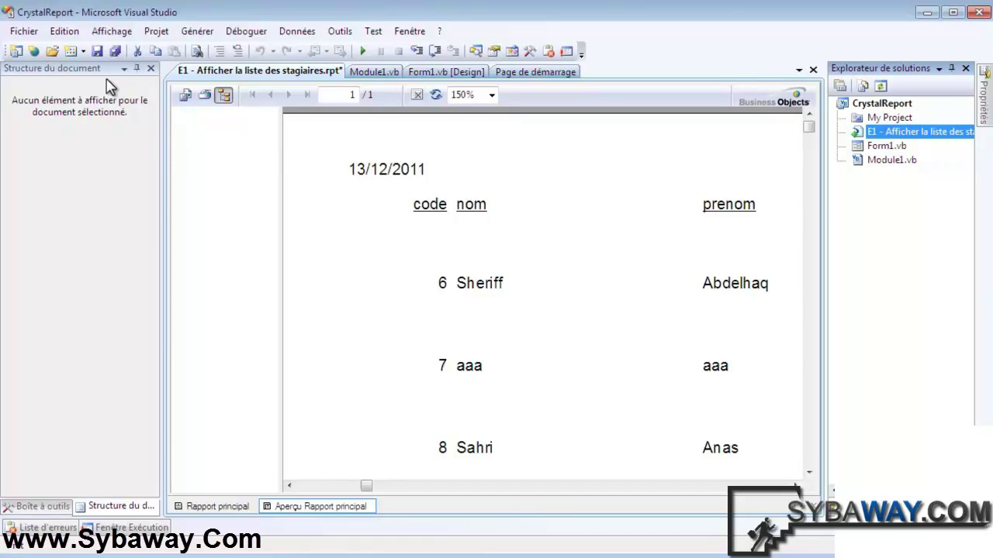
right_click(882, 103)
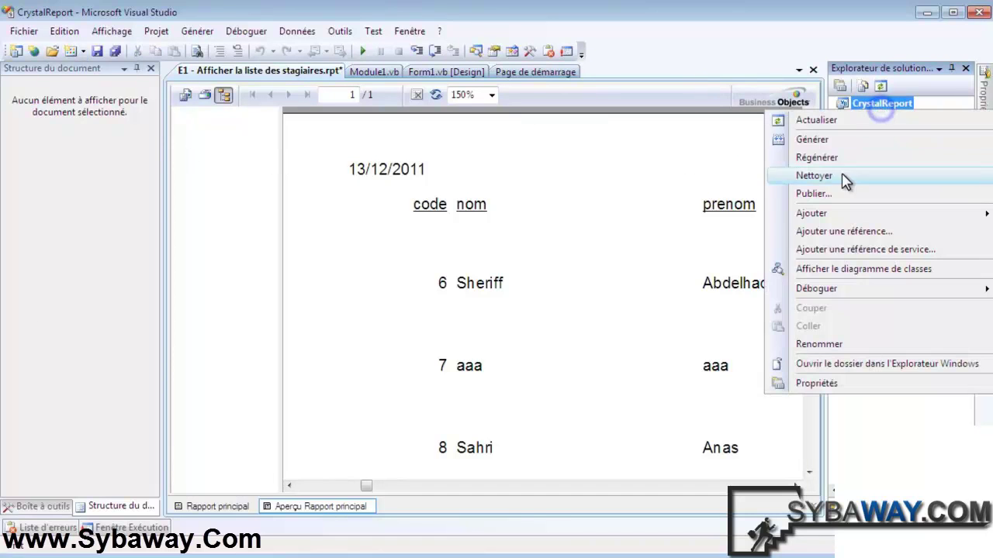
left_click(836, 211)
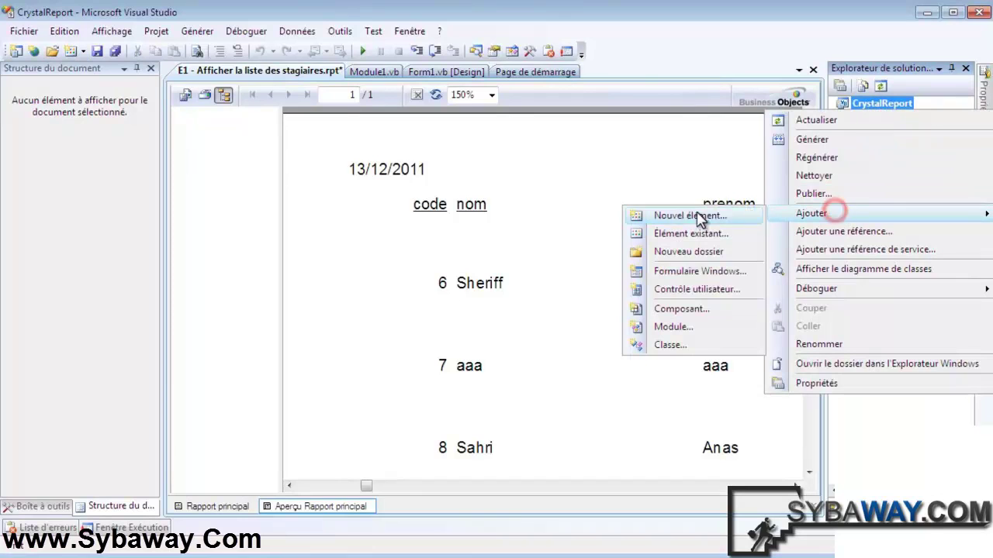
left_click(681, 270)
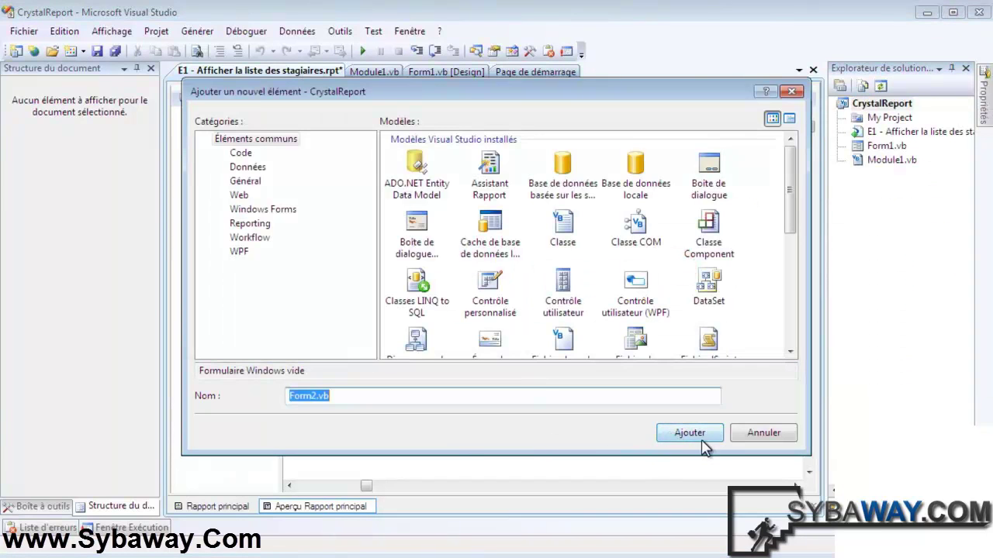
left_click(696, 443)
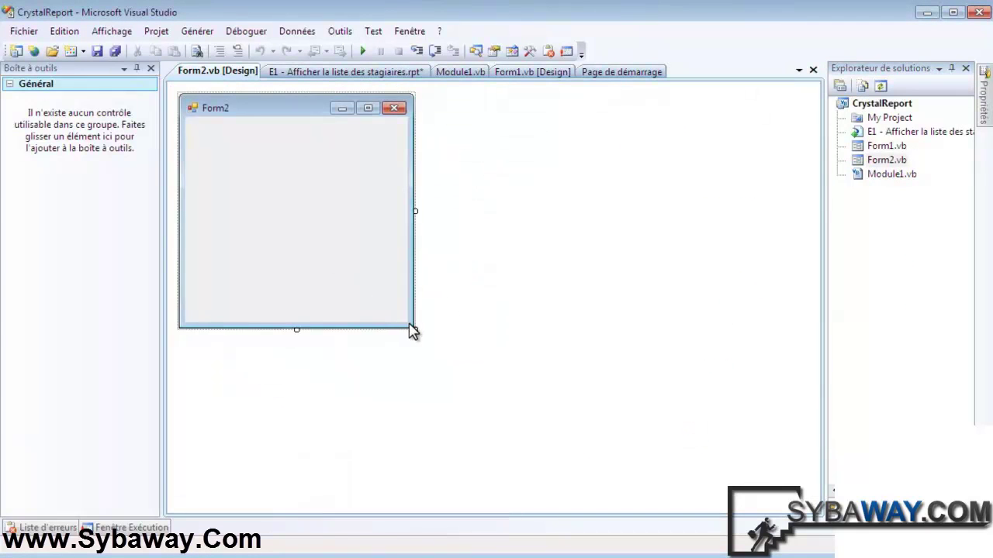
left_click_drag(415, 330, 675, 445)
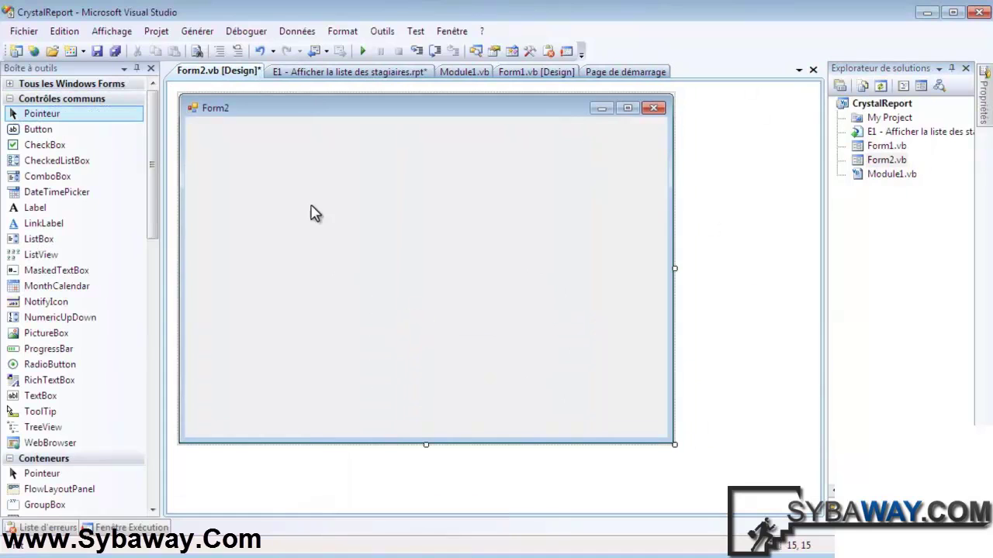
Step: Place a CrystalReportViewer control on Form2 and enlarge the form further in both directions
left_click_drag(151, 118, 159, 396)
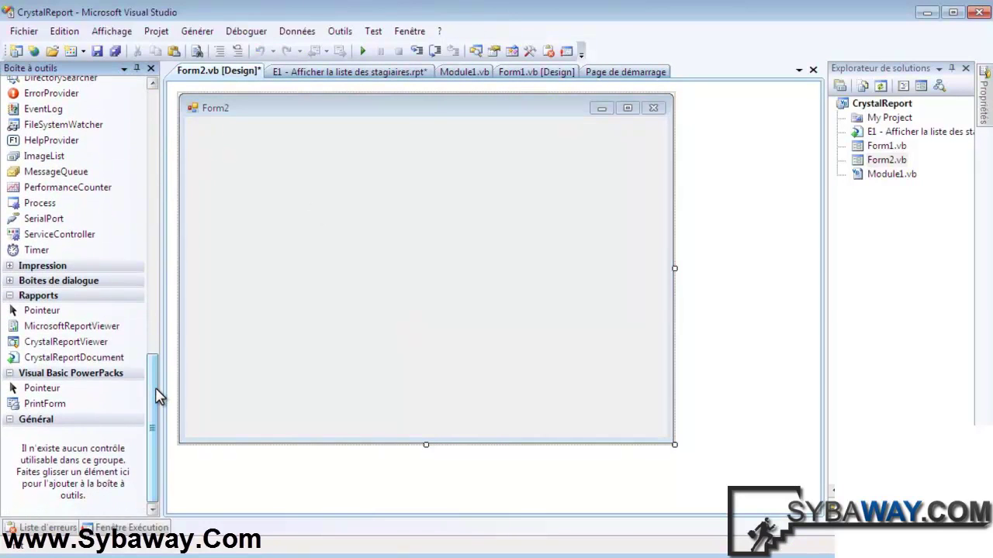
left_click_drag(87, 341, 262, 155)
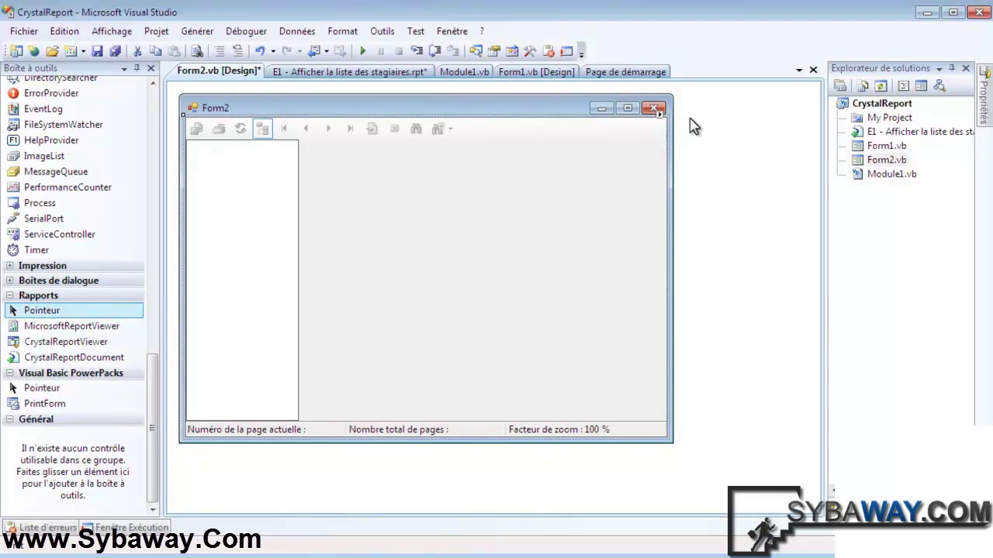
left_click(503, 112)
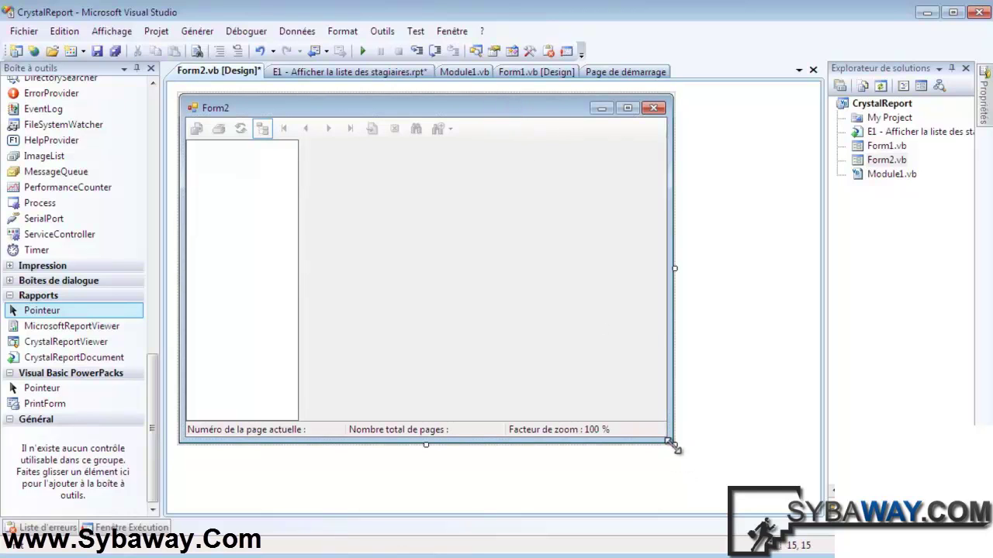
left_click_drag(674, 447, 758, 465)
Step: Examine the viewer's task options on Form2 and the trainee list report, and return to Form2's design
left_click(301, 197)
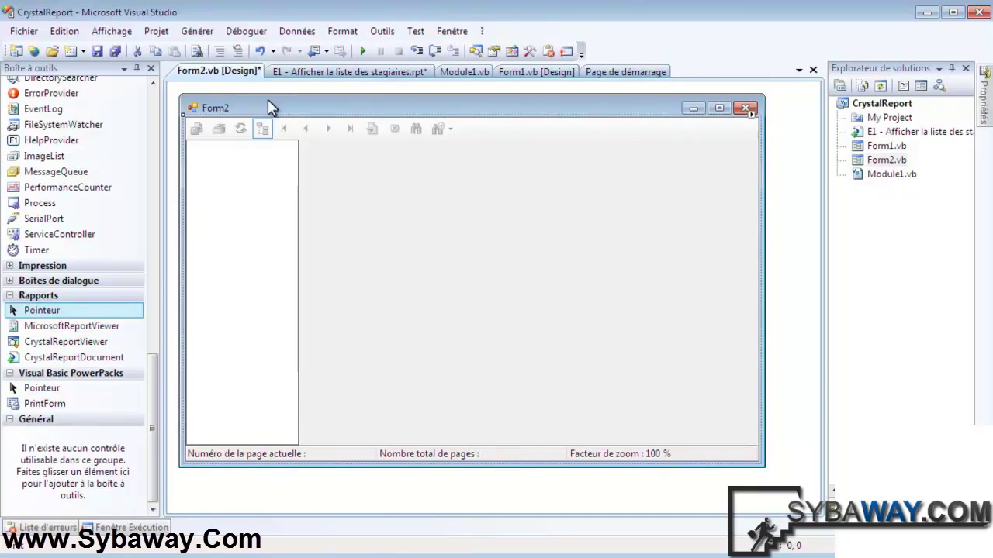
left_click(657, 109)
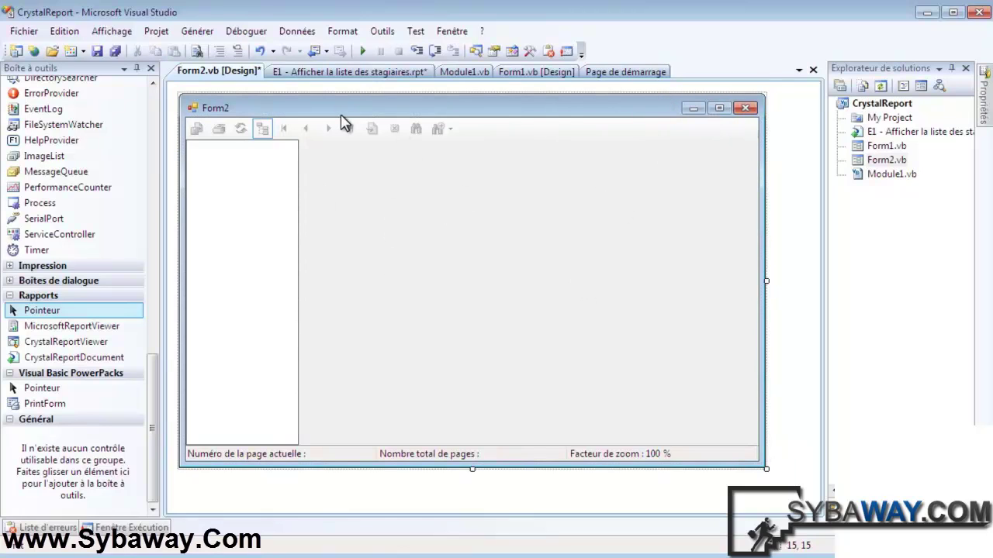
left_click(599, 236)
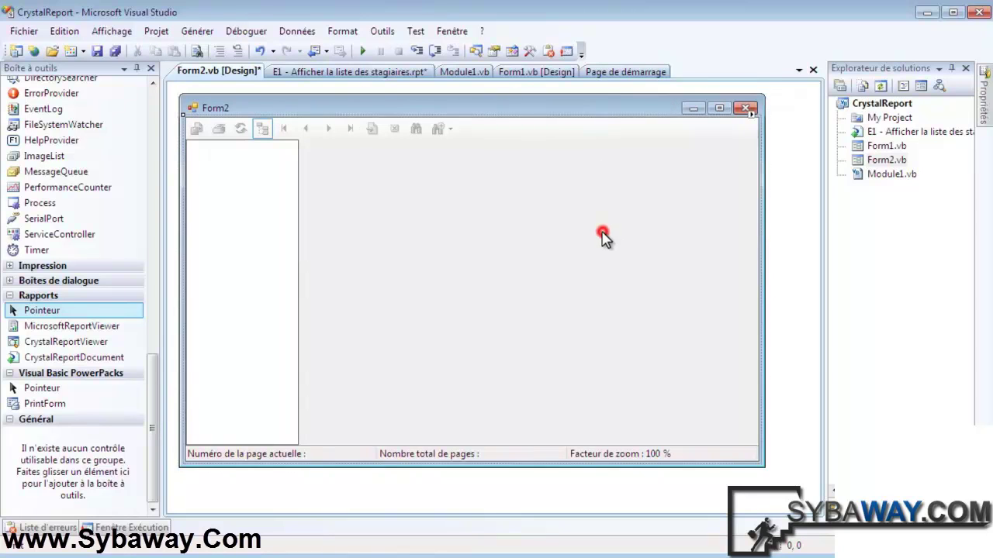
left_click(747, 116)
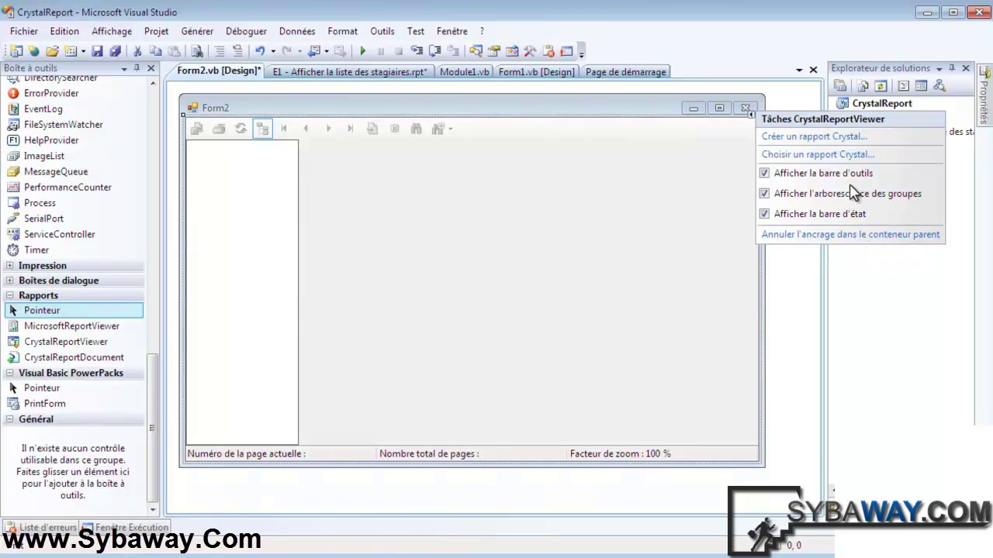
left_click(593, 108)
left_click(588, 217)
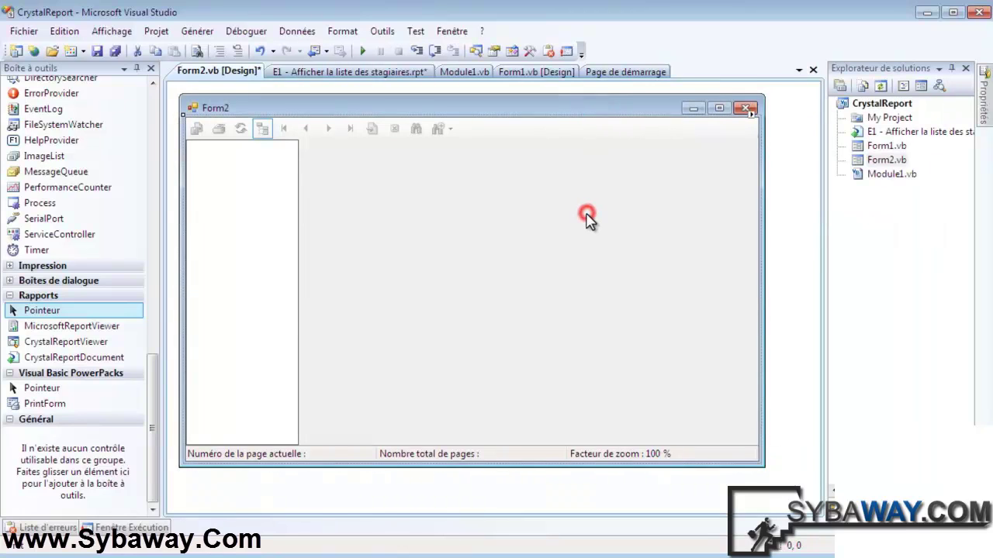
left_click(295, 245)
left_click(899, 133)
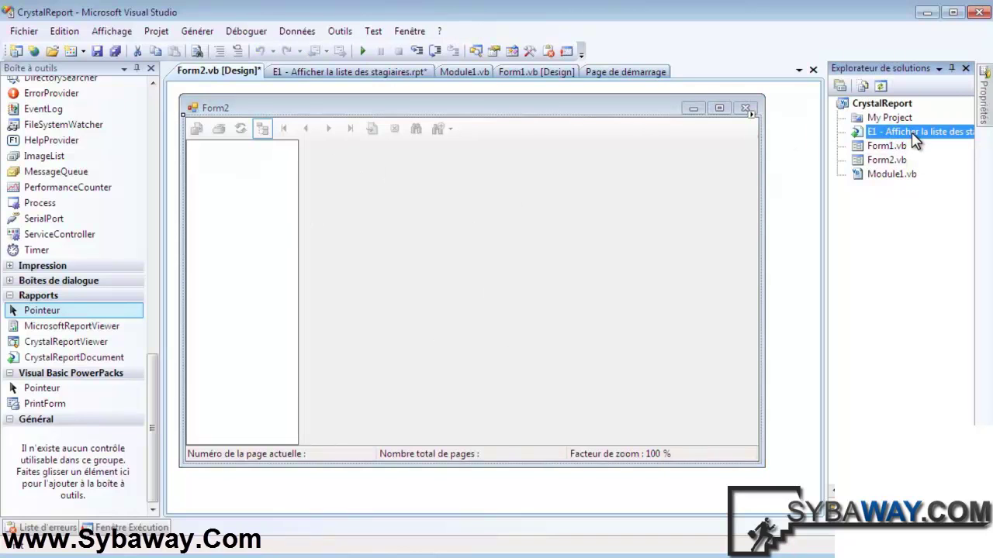
double_click(853, 133)
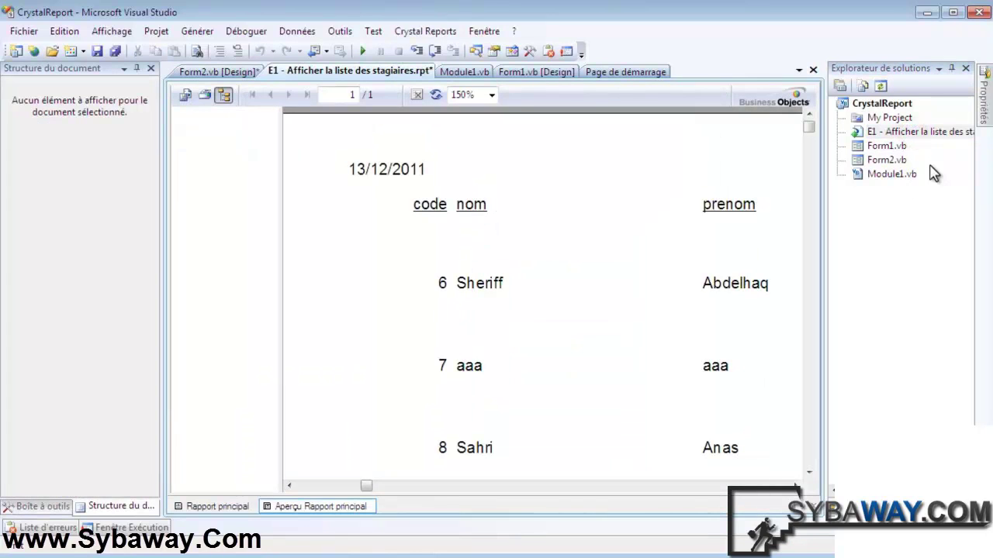
double_click(872, 159)
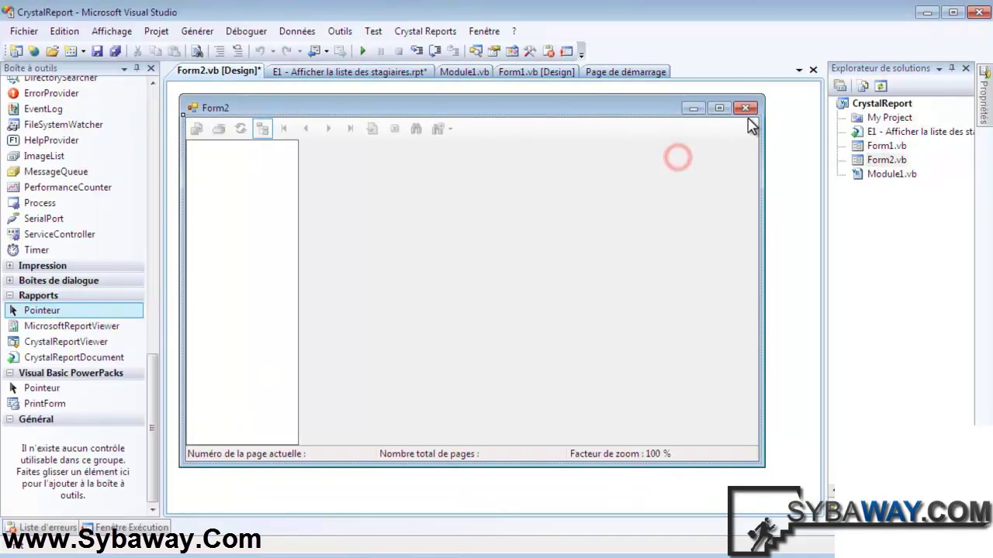
Step: Assign the report E1 - Afficher la liste des stagiaires.rpt to the CrystalReportViewer on Form2
left_click(750, 115)
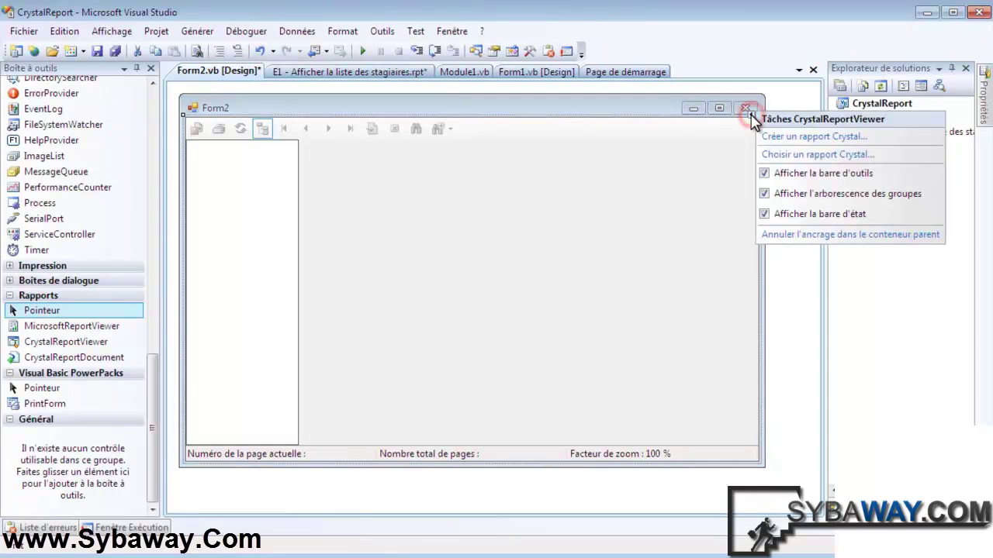
left_click(806, 155)
left_click(451, 269)
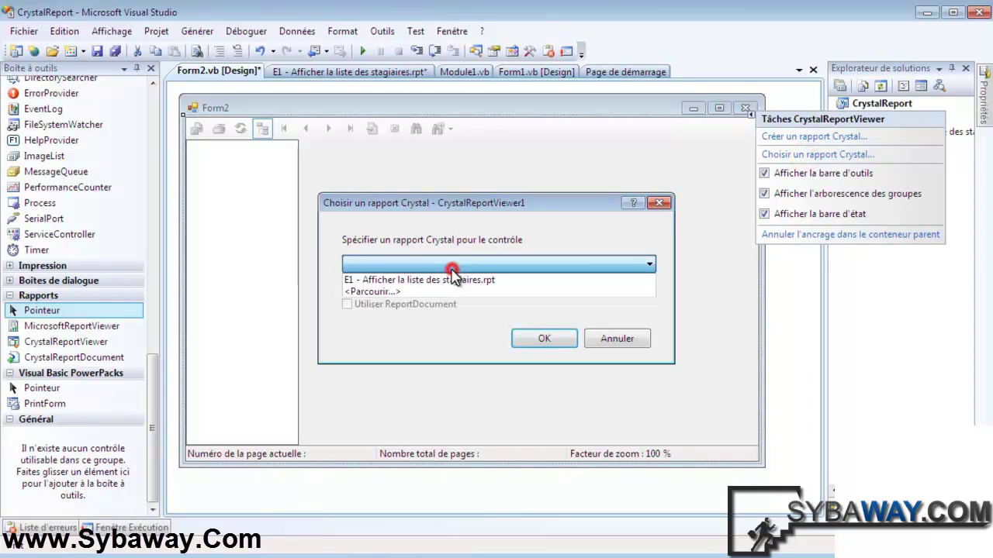
left_click(371, 282)
left_click(540, 338)
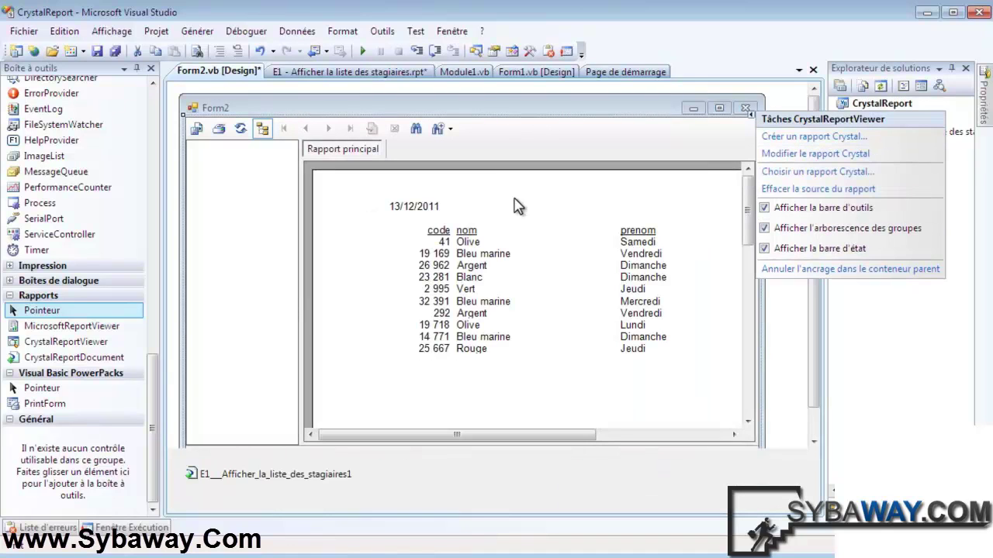
Step: Set Form2 as the startup form in the CrystalReport project's application properties
left_click(884, 104)
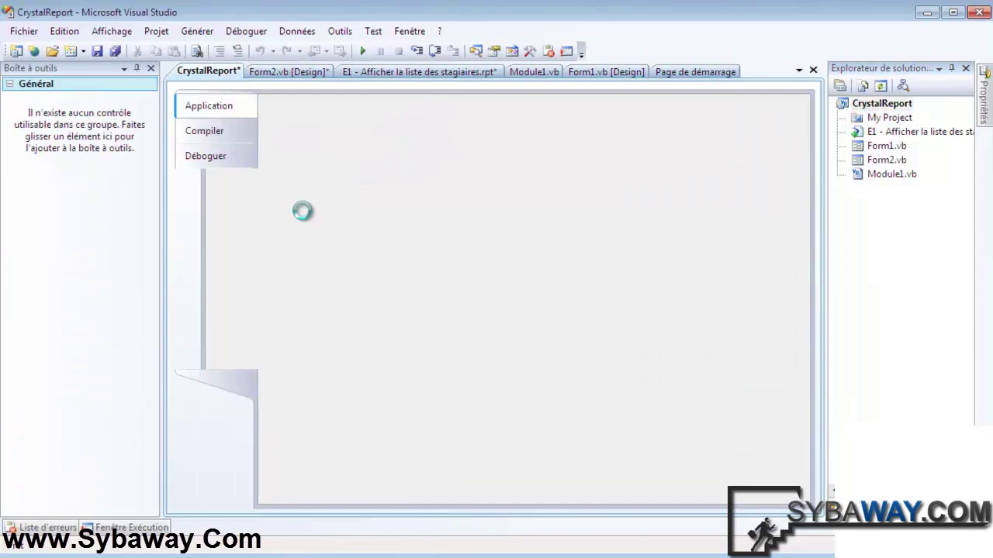
left_click(328, 215)
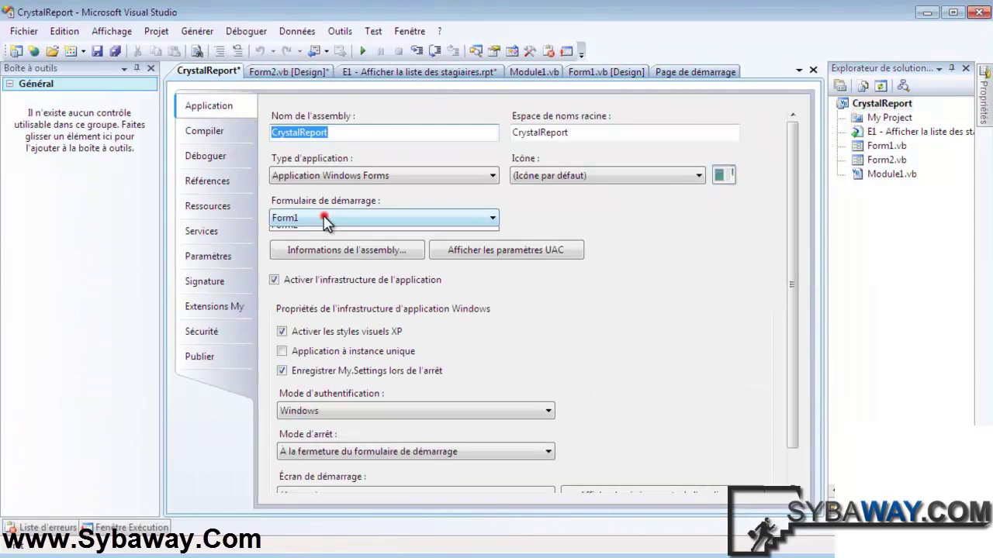
left_click(320, 239)
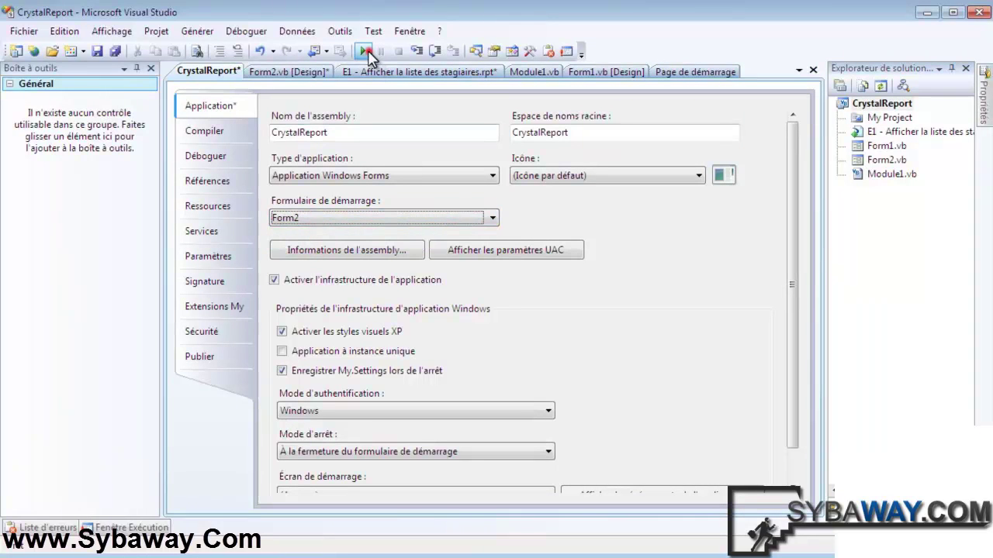
Step: Run the project, move the Form2 window fully into view and enlarge it until the age column shows
left_click(362, 51)
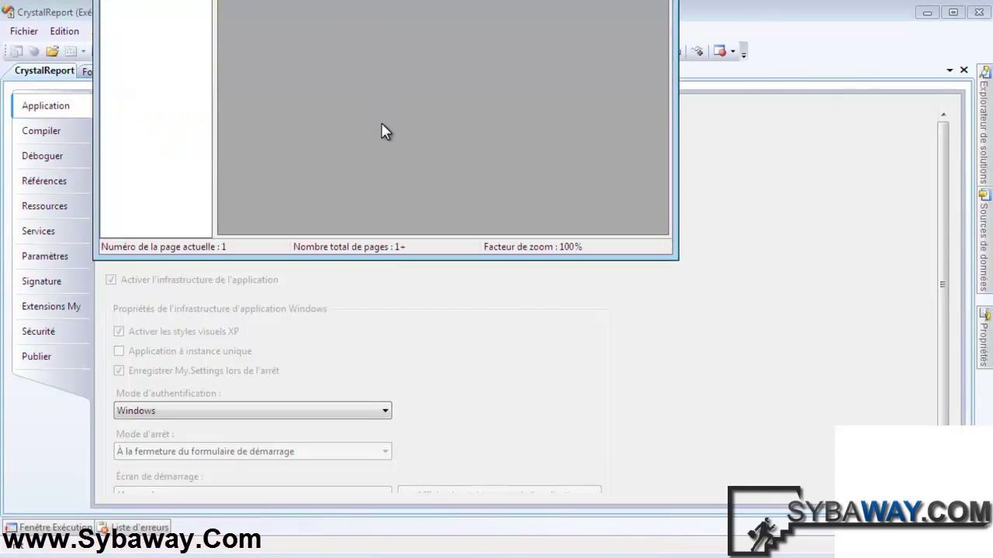
left_click_drag(309, 0, 307, 56)
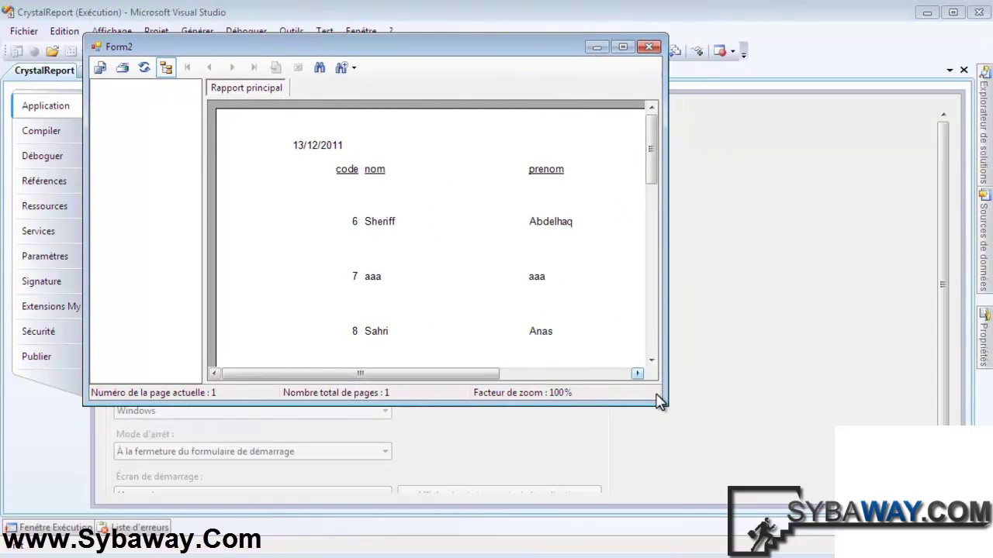
left_click_drag(659, 401, 873, 475)
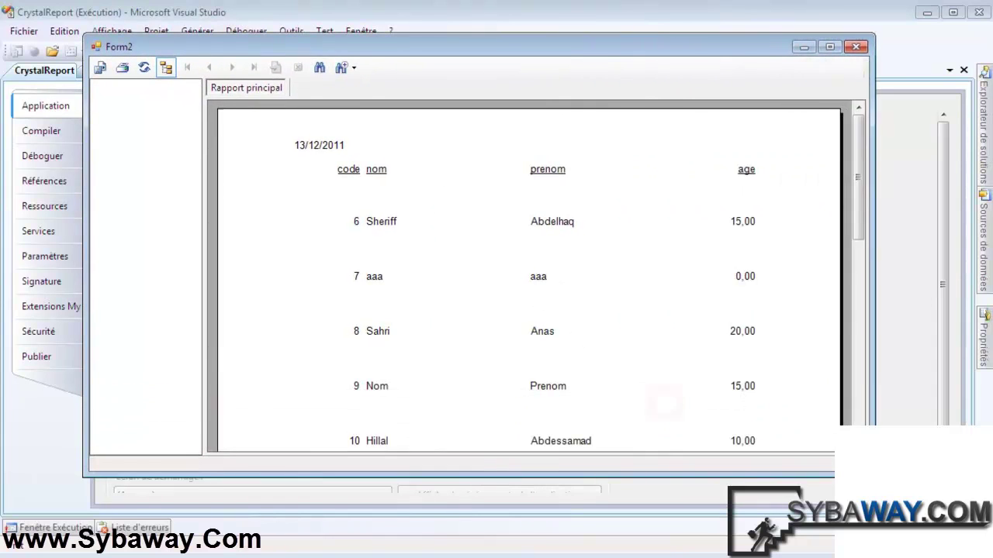
Step: Examine the date, column headings and trainee records through to the end of the running report, and close the Form2 window
left_click(505, 232)
left_click(657, 179)
left_click(500, 248)
left_click(417, 298)
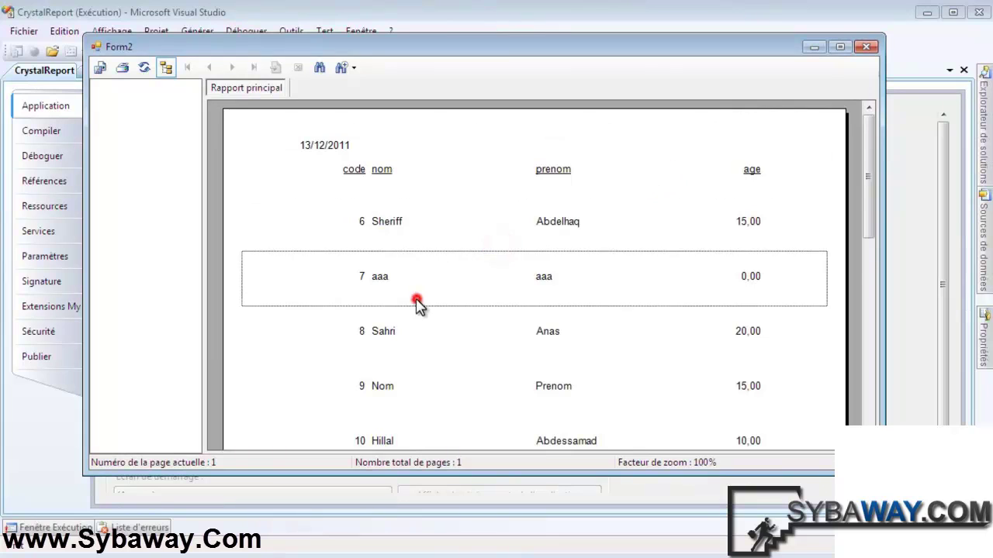
scroll(471, 228, "down", 5)
scroll(504, 322, "up", 4)
left_click(427, 318)
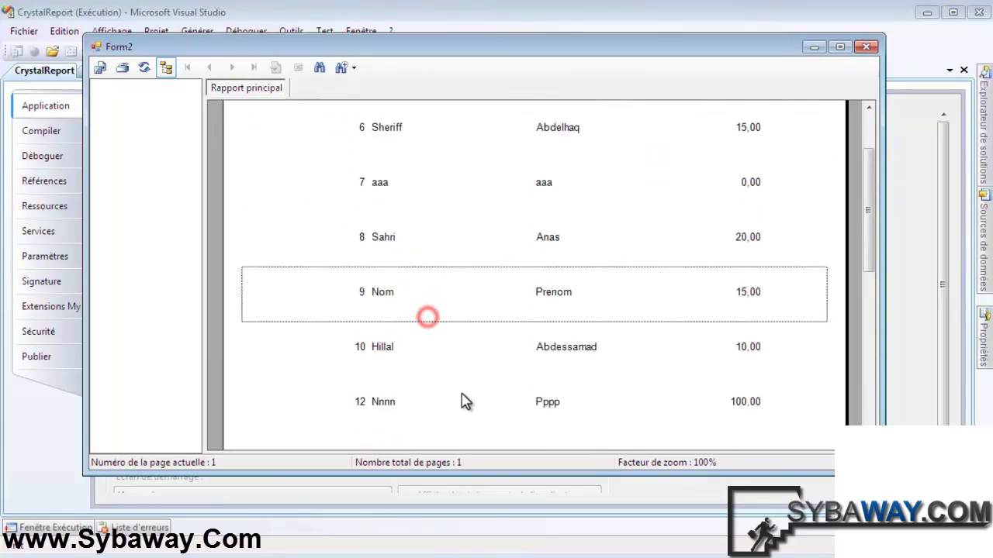
scroll(463, 399, "down", 3)
scroll(443, 301, "up", 5)
left_click(338, 148)
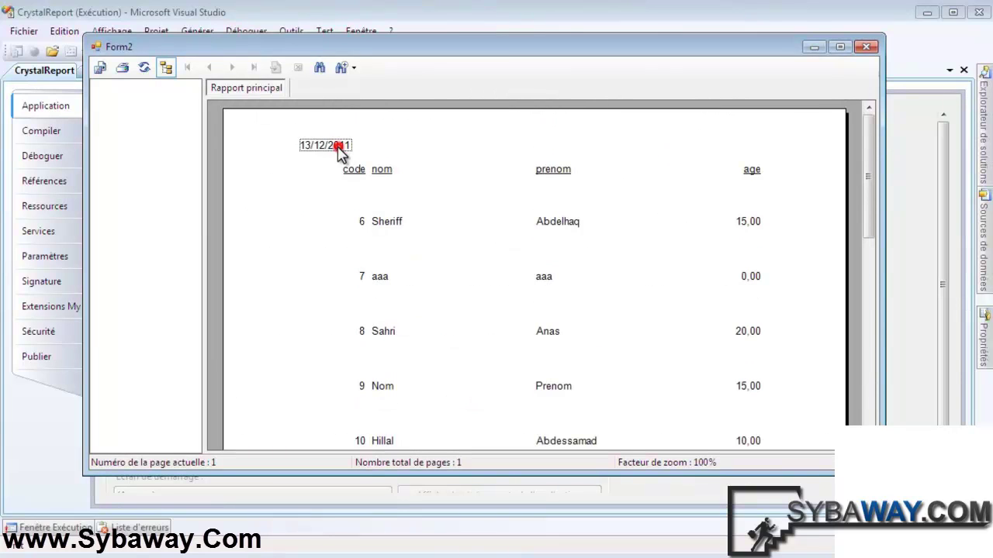
left_click(698, 179)
left_click(582, 220)
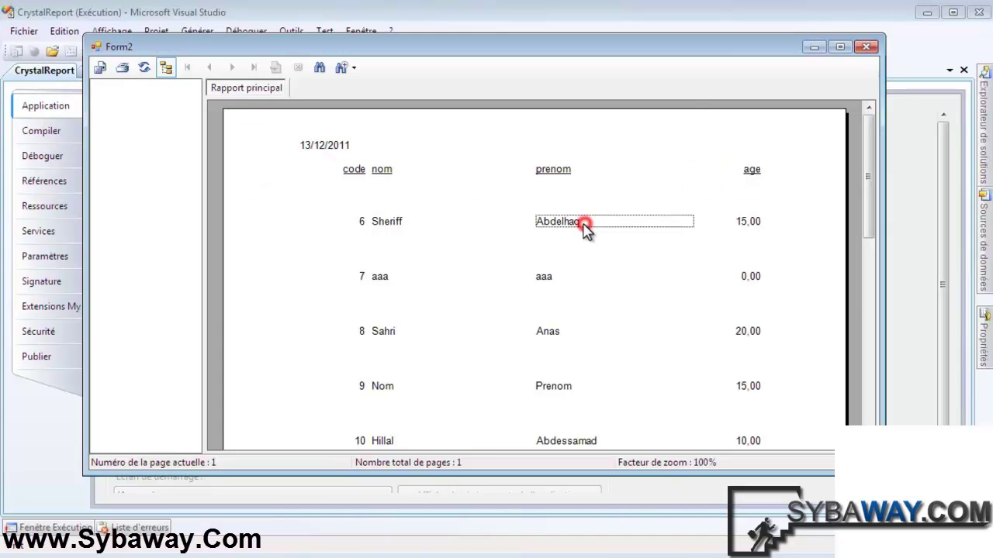
left_click(427, 218)
left_click(457, 205)
left_click(411, 260)
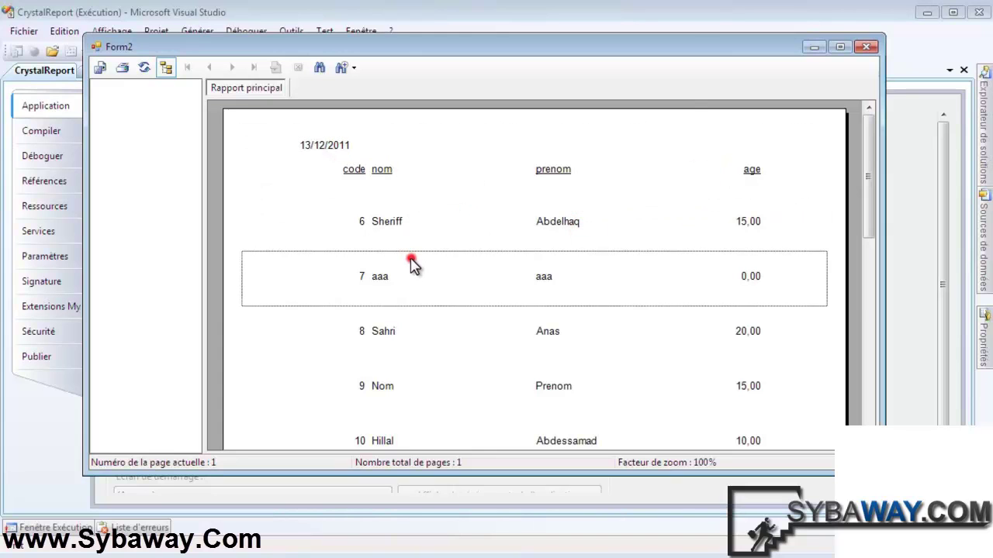
left_click(306, 148)
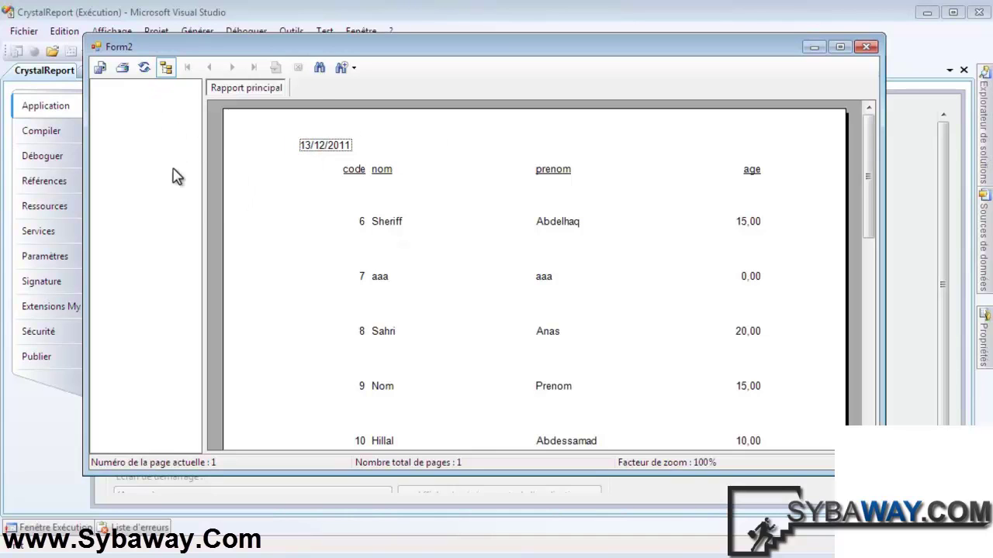
scroll(528, 210, "down", 8)
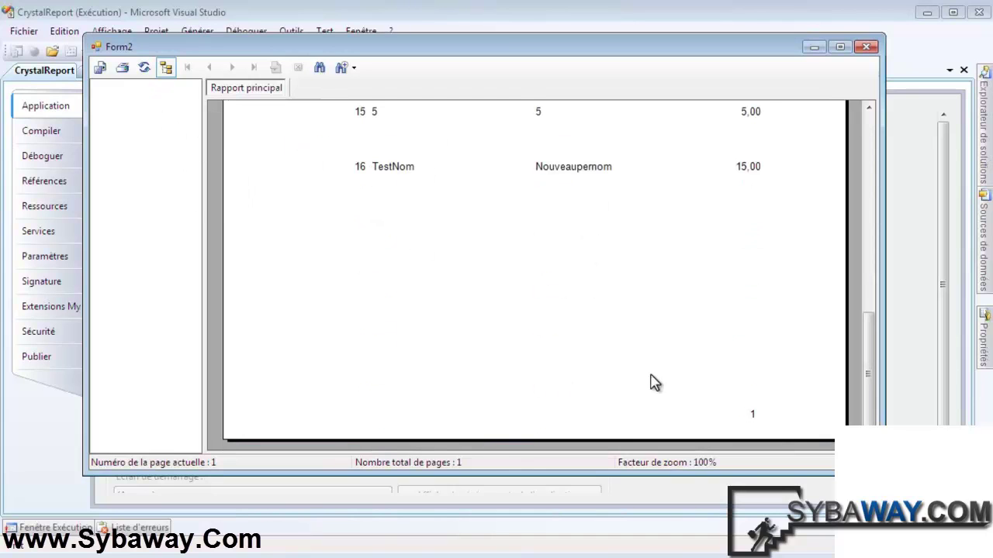
scroll(652, 383, "up", 5)
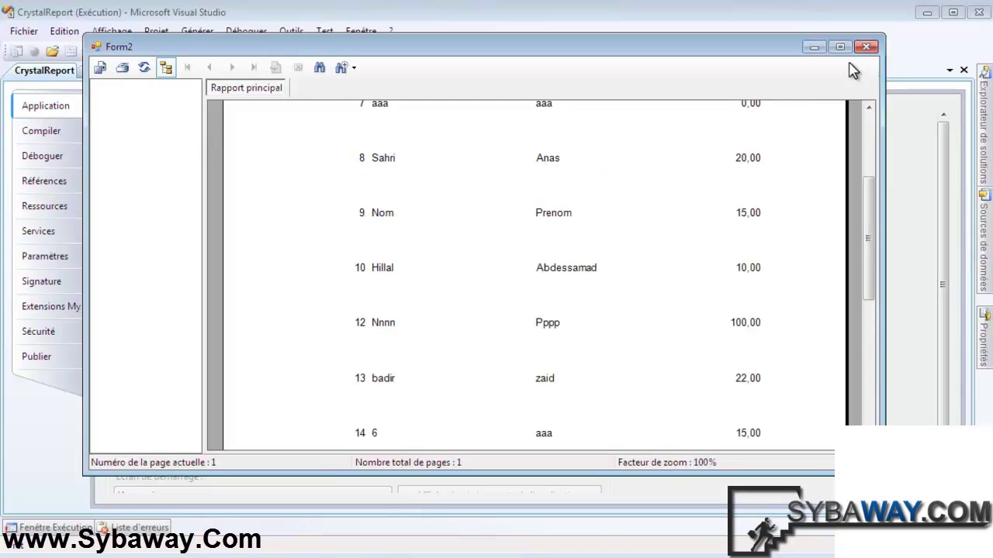
left_click(867, 46)
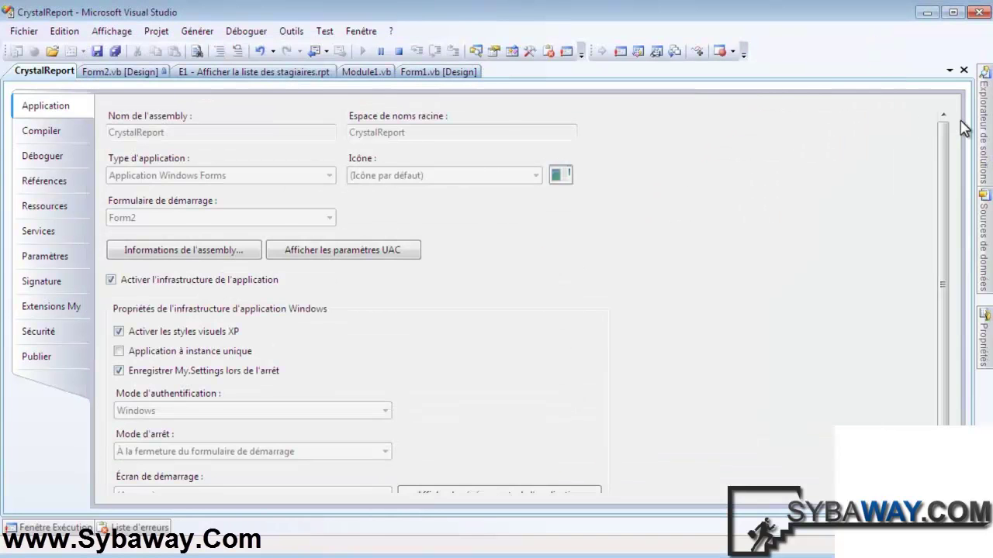
Step: Open the report E1 - Afficher la liste des stagiaires.rpt from the project
double_click(875, 133)
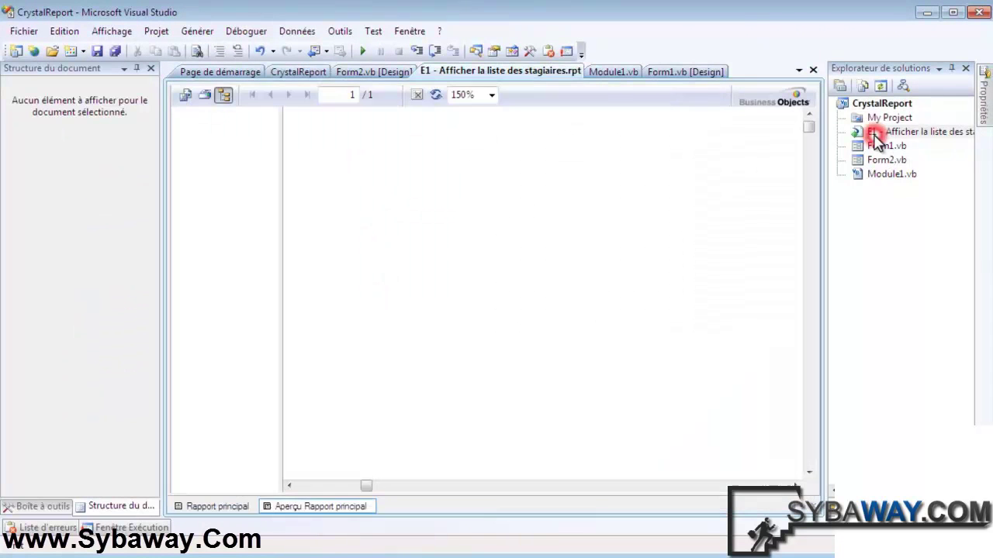